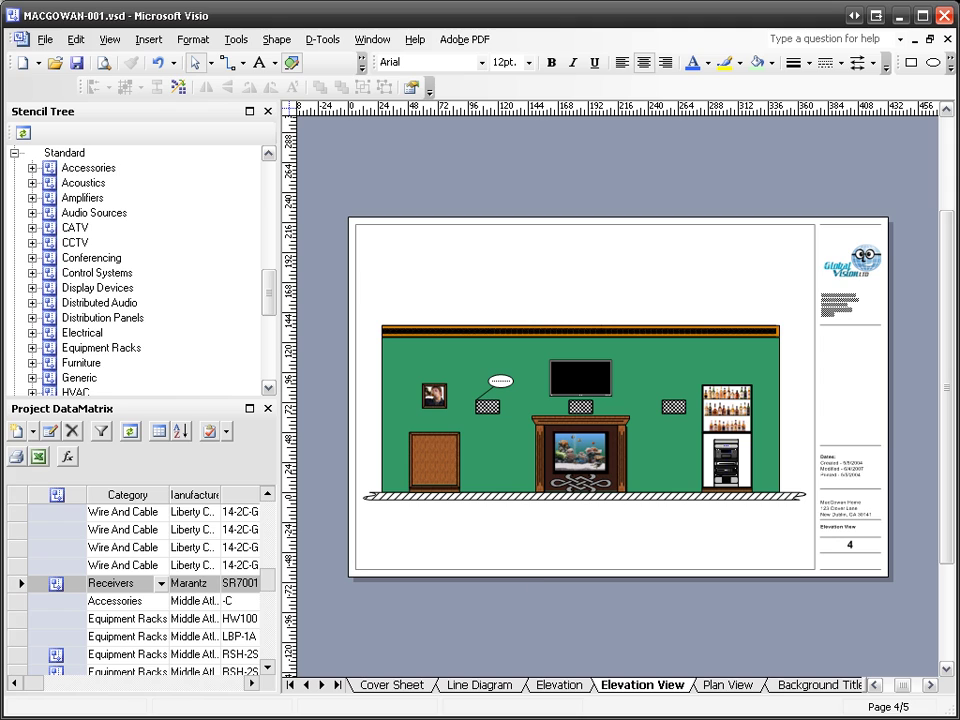
Place the Marantz SR7001 receiver from the project data list onto the Elevation page
{"action": "left_click", "coordinate": [559, 685]}
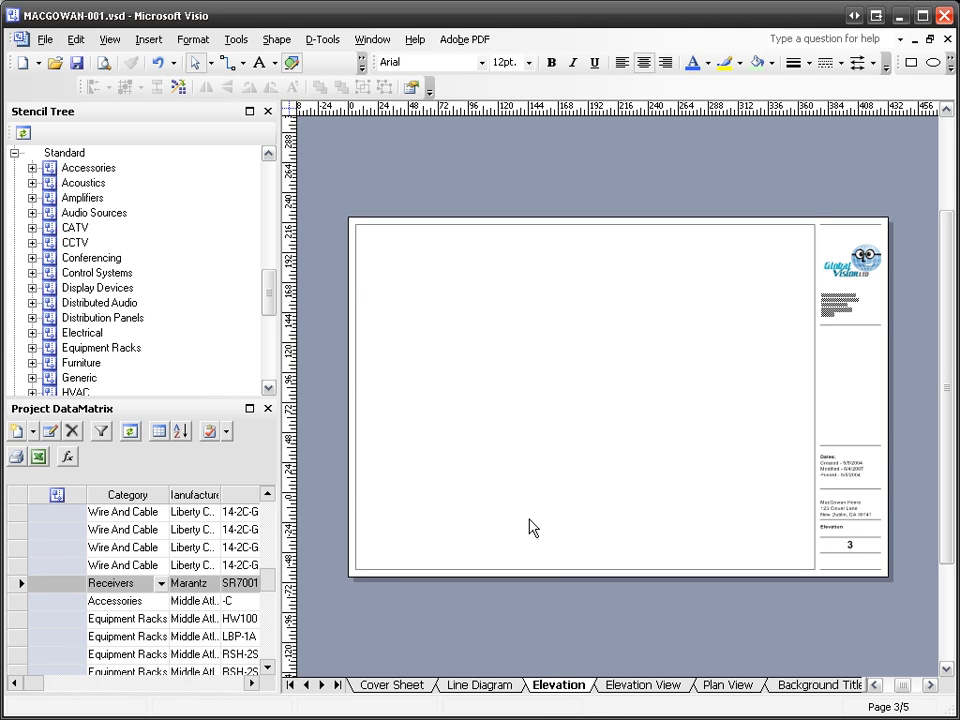
{"action": "left_click", "coordinate": [19, 583]}
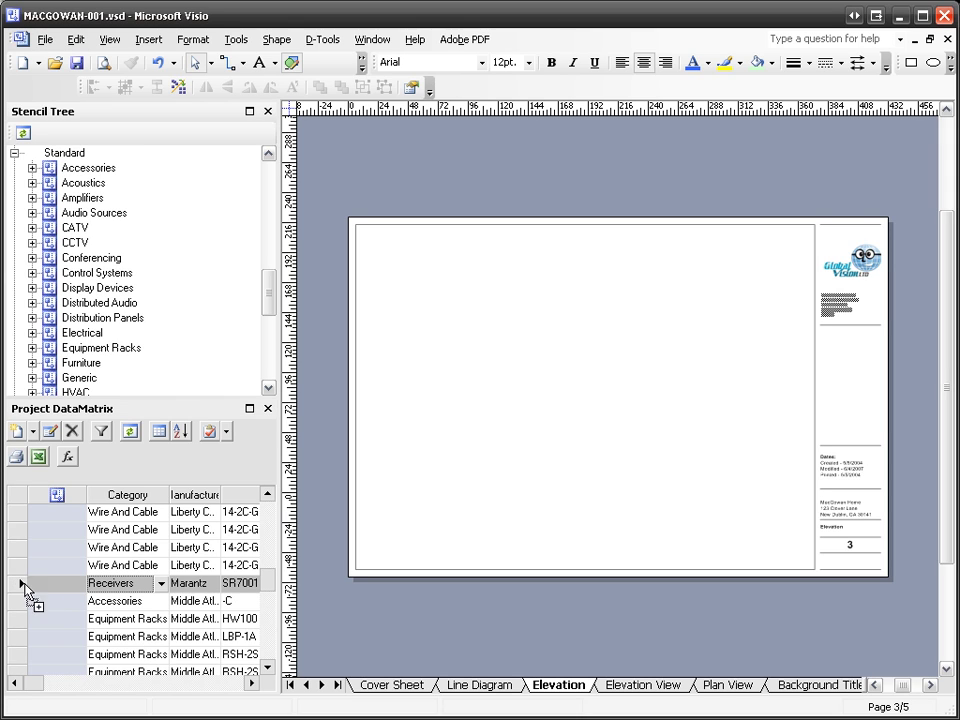
{"action": "left_click_drag", "start_coordinate": [19, 583], "coordinate": [553, 445]}
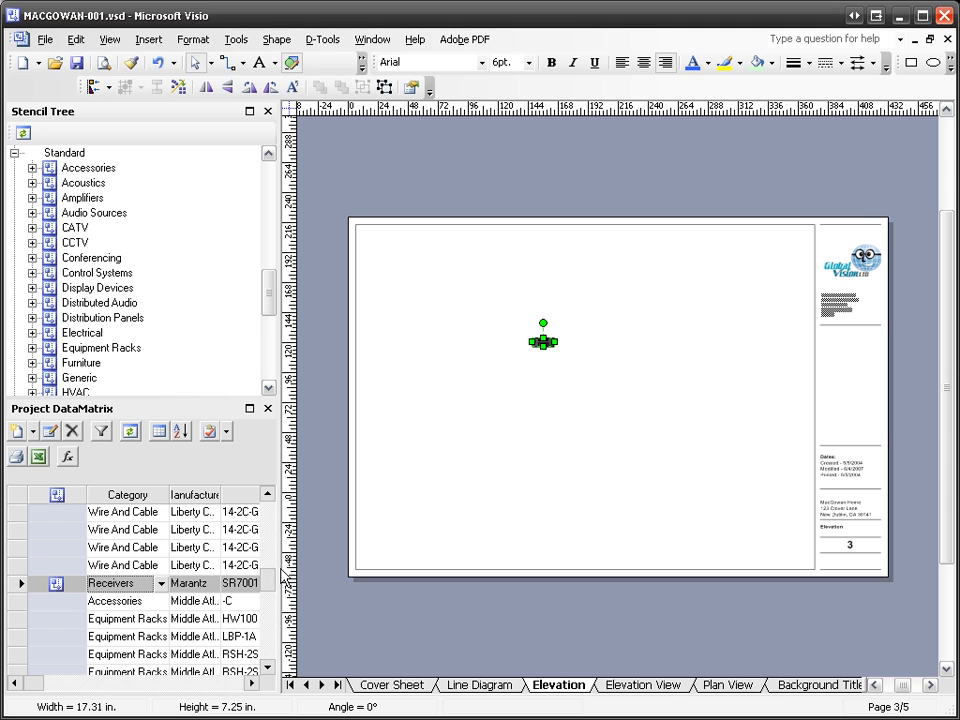
Find the Middle Atlantic SRSR-2-20 equipment rack in the project data and place it on the page beside the receiver
{"action": "left_click", "coordinate": [271, 610]}
{"action": "left_click", "coordinate": [268, 621]}
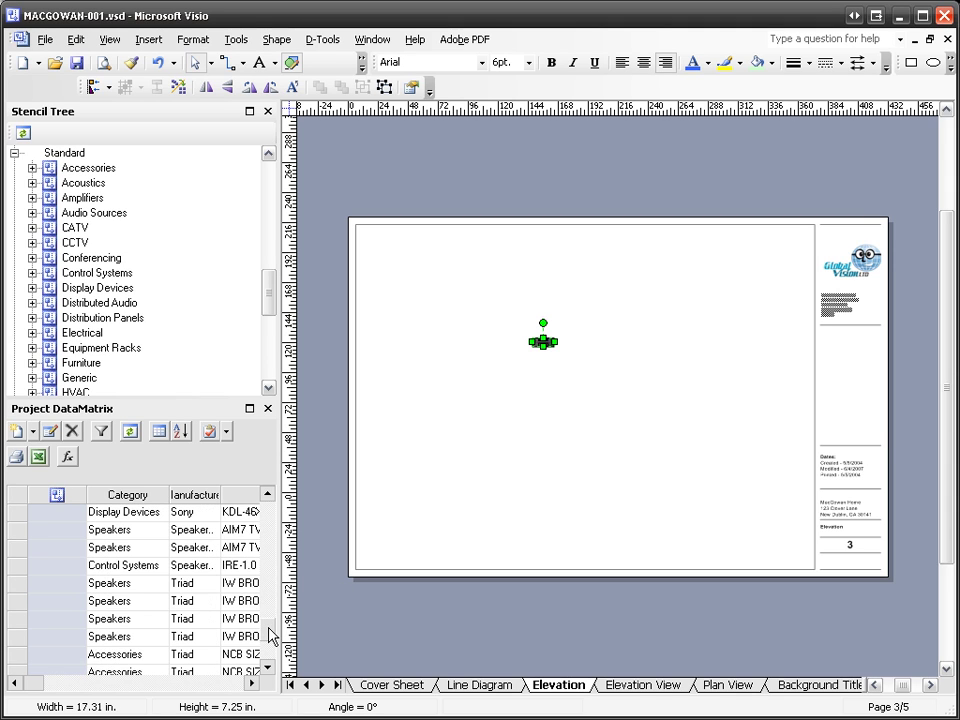
{"action": "left_click", "coordinate": [268, 650]}
{"action": "left_click", "coordinate": [269, 497]}
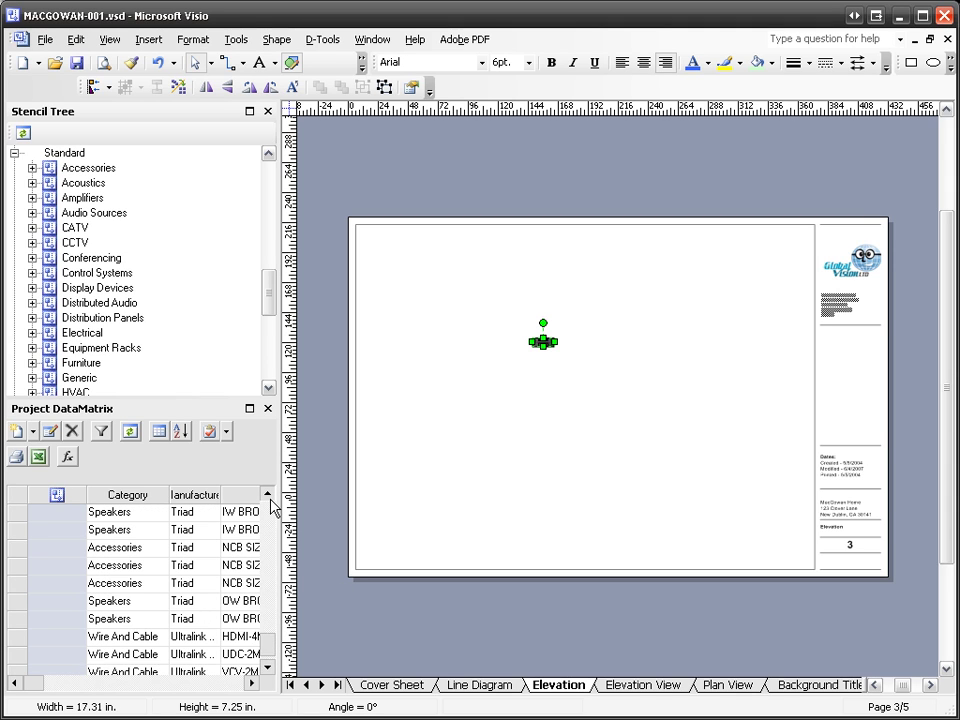
{"action": "left_click", "coordinate": [269, 497]}
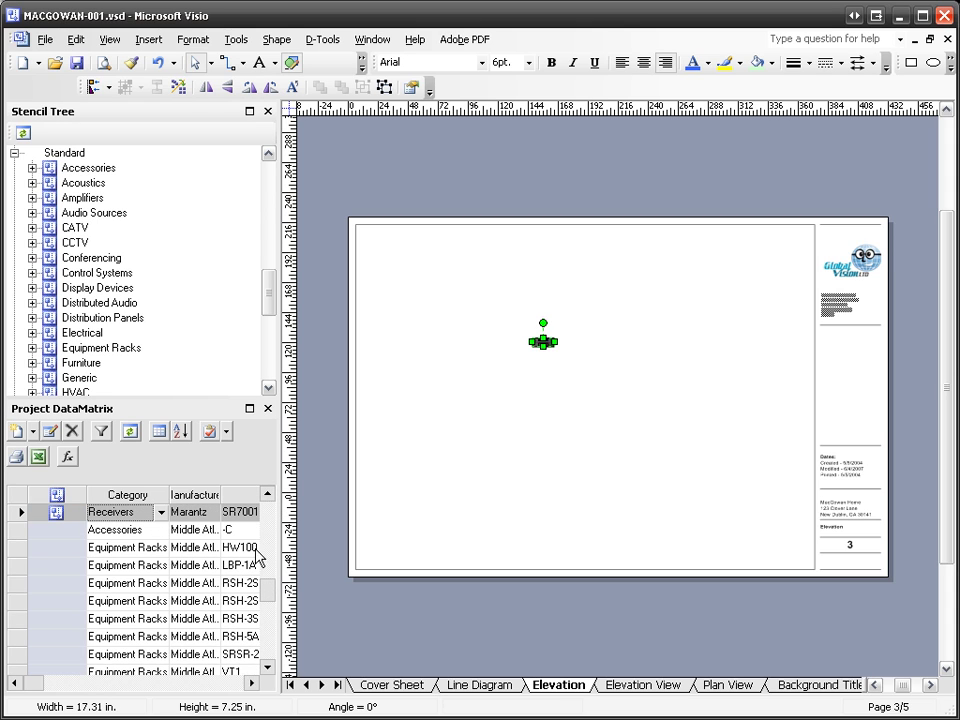
{"action": "mouse_move", "coordinate": [22, 654]}
{"action": "left_mouse_down"}
{"action": "mouse_move", "coordinate": [21, 670]}
{"action": "mouse_move", "coordinate": [602, 433]}
{"action": "mouse_move", "coordinate": [580, 430]}
{"action": "left_mouse_up"}
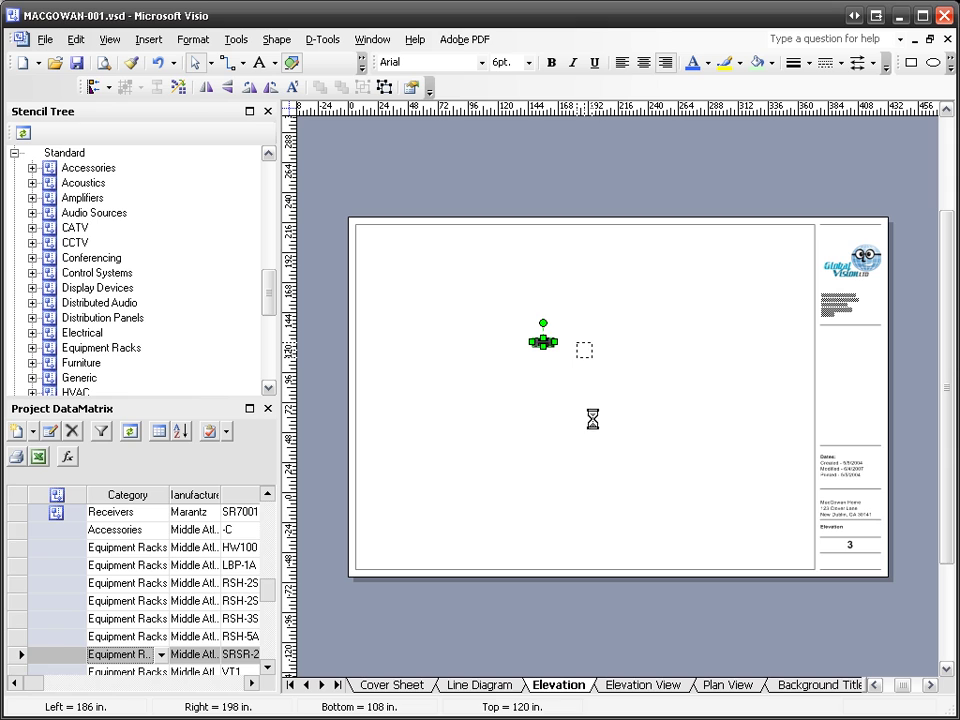
Move the Marantz receiver closer to the equipment rack and deselect it
{"action": "left_click_drag", "start_coordinate": [523, 308], "coordinate": [638, 388]}
{"action": "left_click_drag", "start_coordinate": [396, 338], "coordinate": [476, 345]}
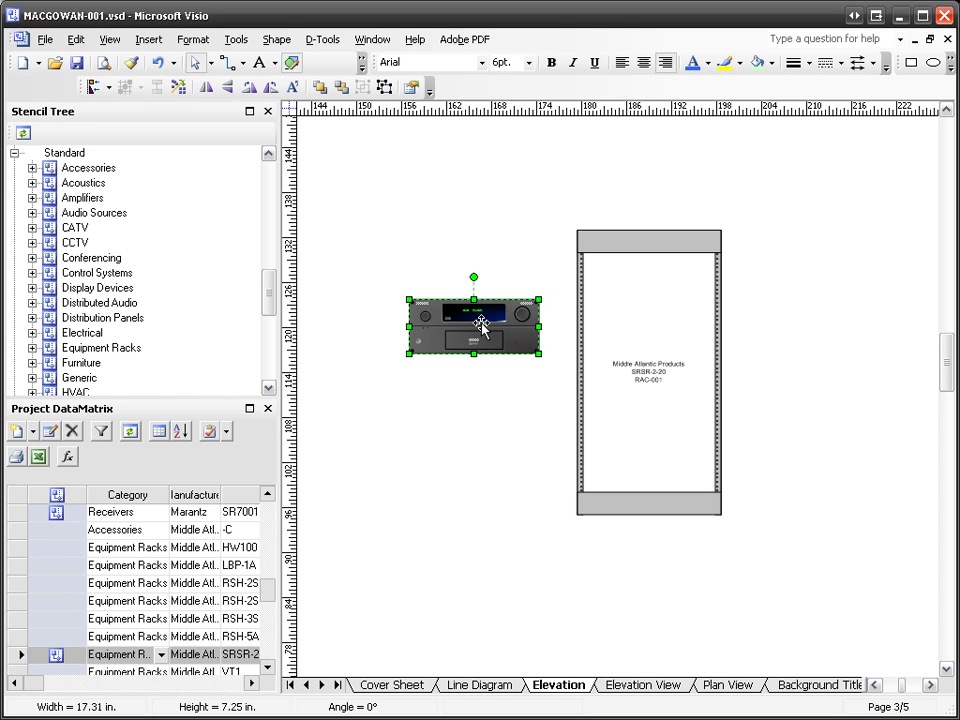
{"action": "key", "text": "Escape"}
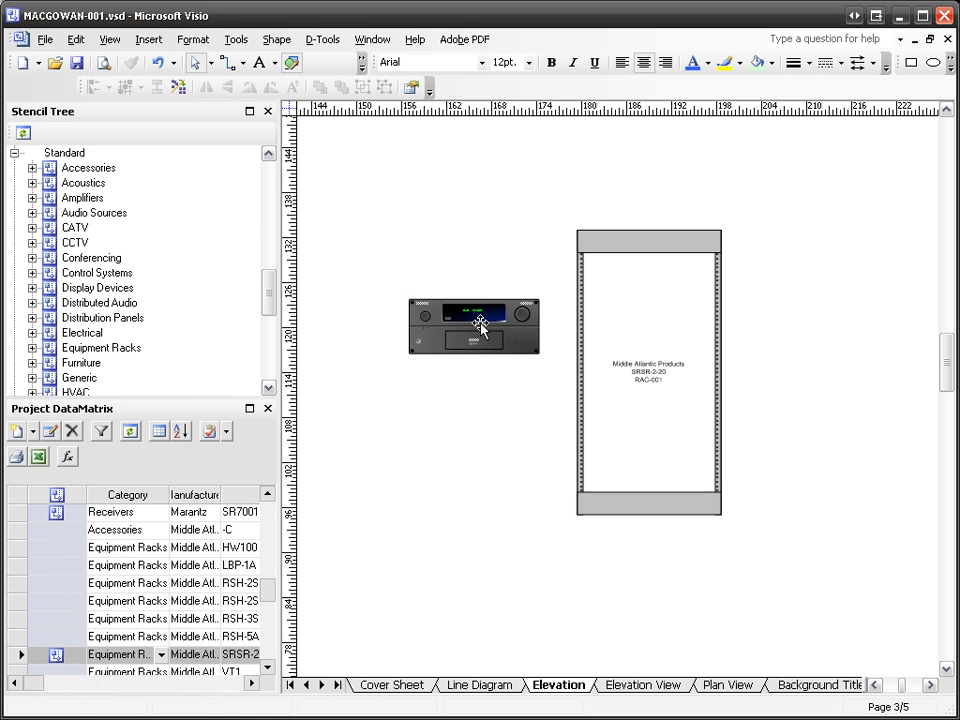
Examine the Marantz receiver's labels and the dimensions and rack units in its product specifications, leaving the properties unchanged
{"action": "left_click", "coordinate": [466, 327]}
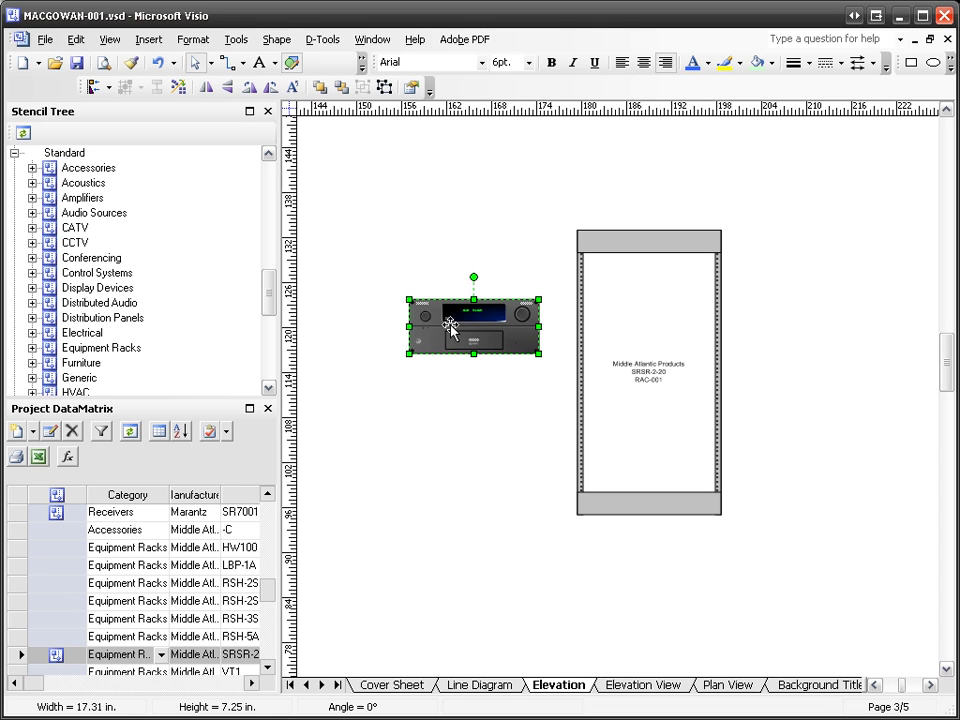
{"action": "scroll", "coordinate": [466, 327], "scroll_direction": "up", "scroll_amount": 2}
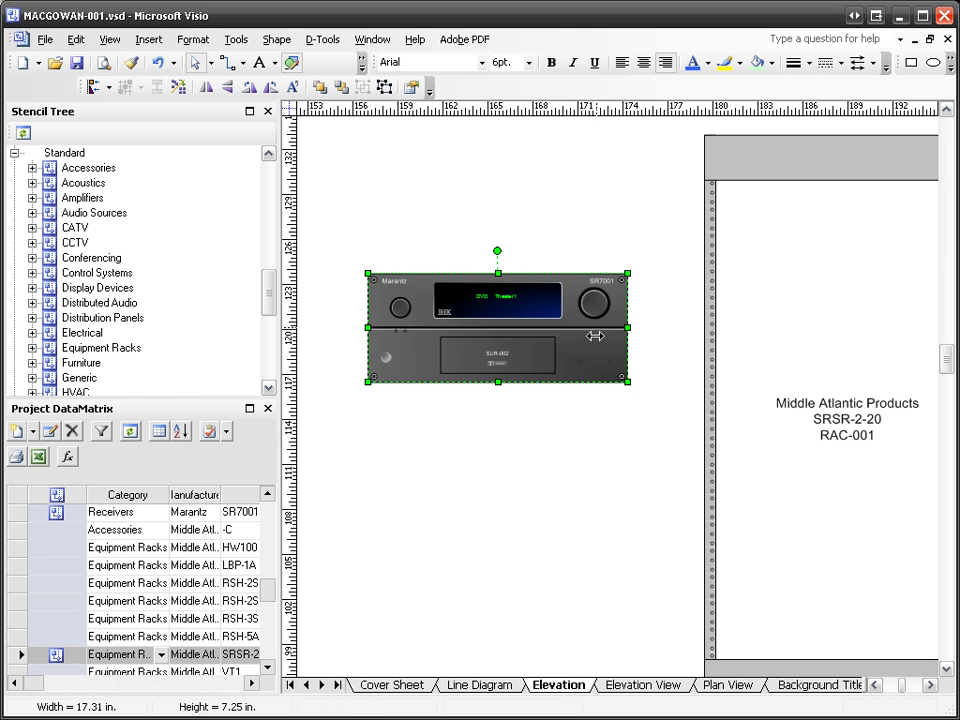
{"action": "key", "text": "Escape"}
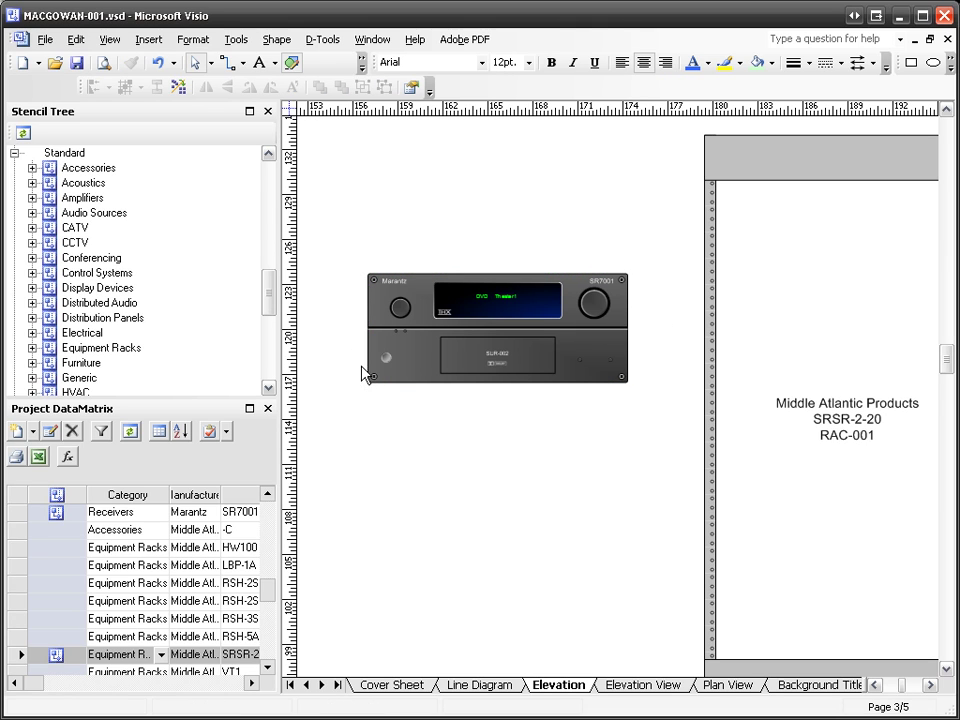
{"action": "left_click", "coordinate": [498, 338]}
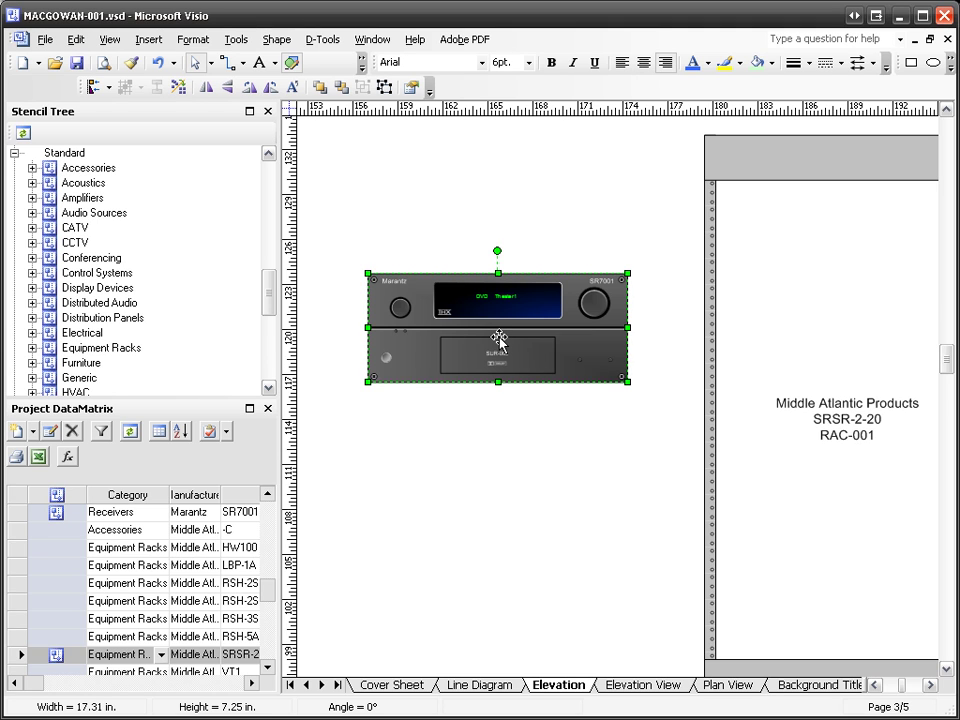
{"action": "double_click", "coordinate": [498, 338]}
{"action": "left_click", "coordinate": [336, 375]}
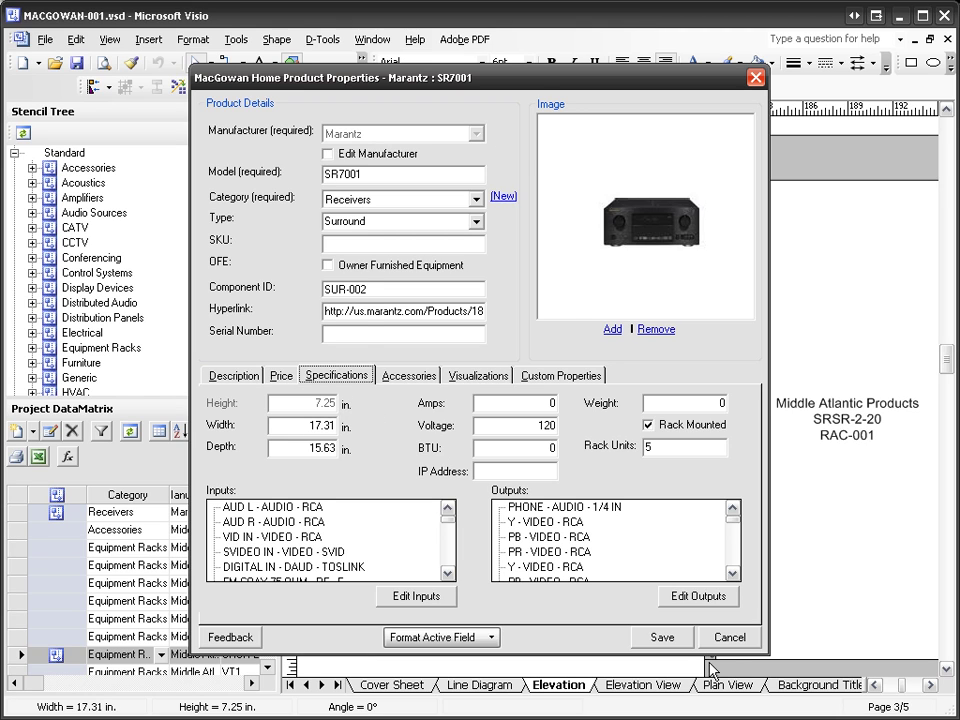
{"action": "left_click", "coordinate": [733, 641]}
{"action": "left_click", "coordinate": [532, 460]}
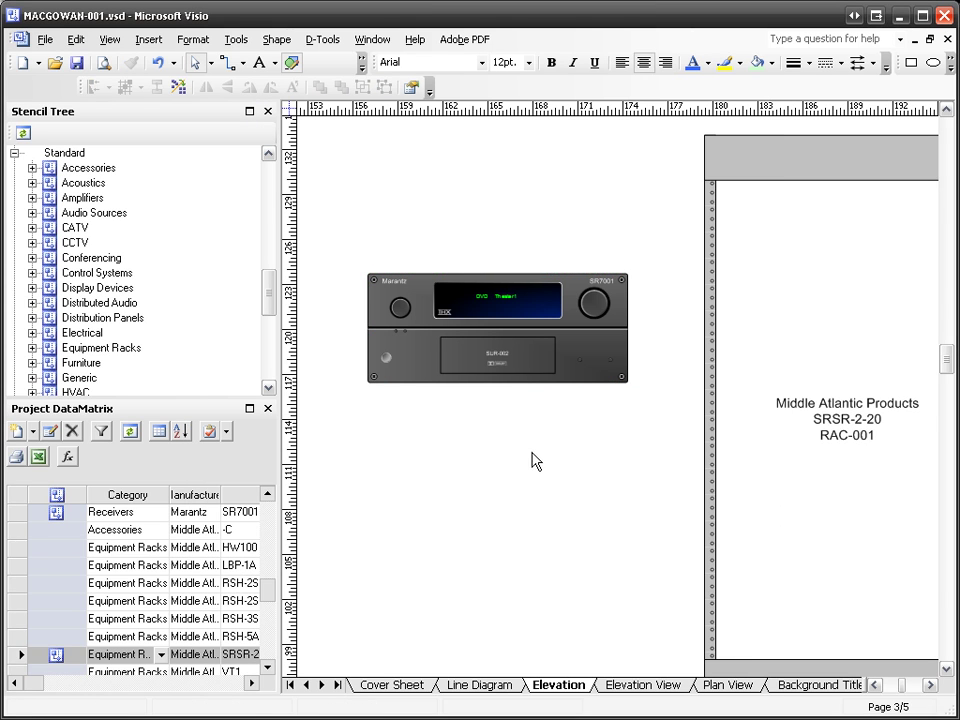
Move the Marantz receiver into the upper part of the SRSR-2-20 rack, between its rails
{"action": "key", "text": "ctrl+w"}
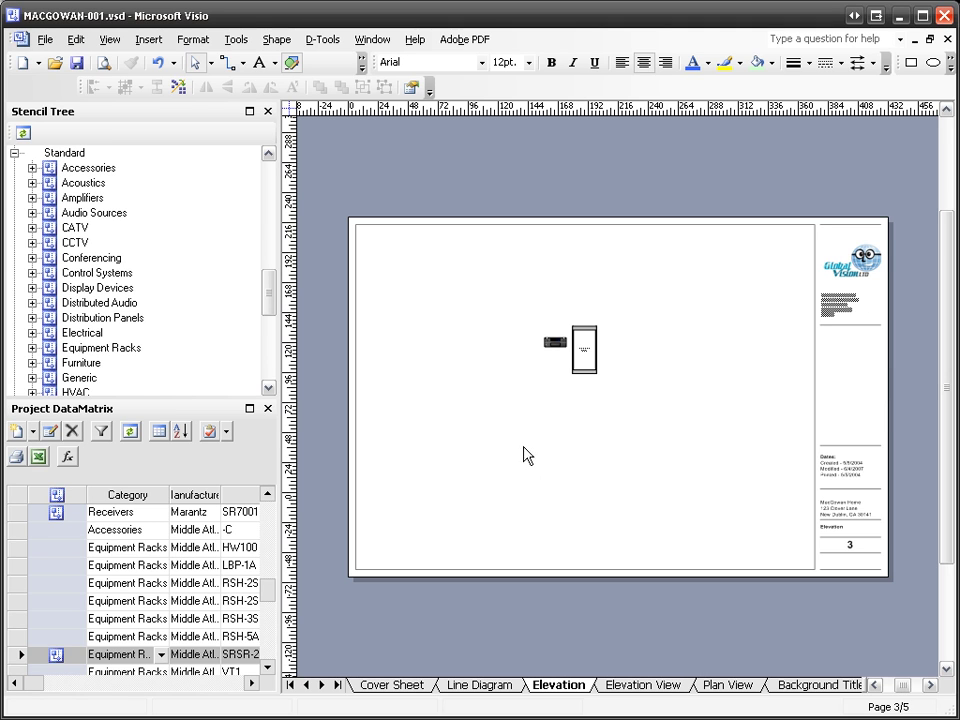
{"action": "left_click_drag", "start_coordinate": [529, 313], "coordinate": [627, 391]}
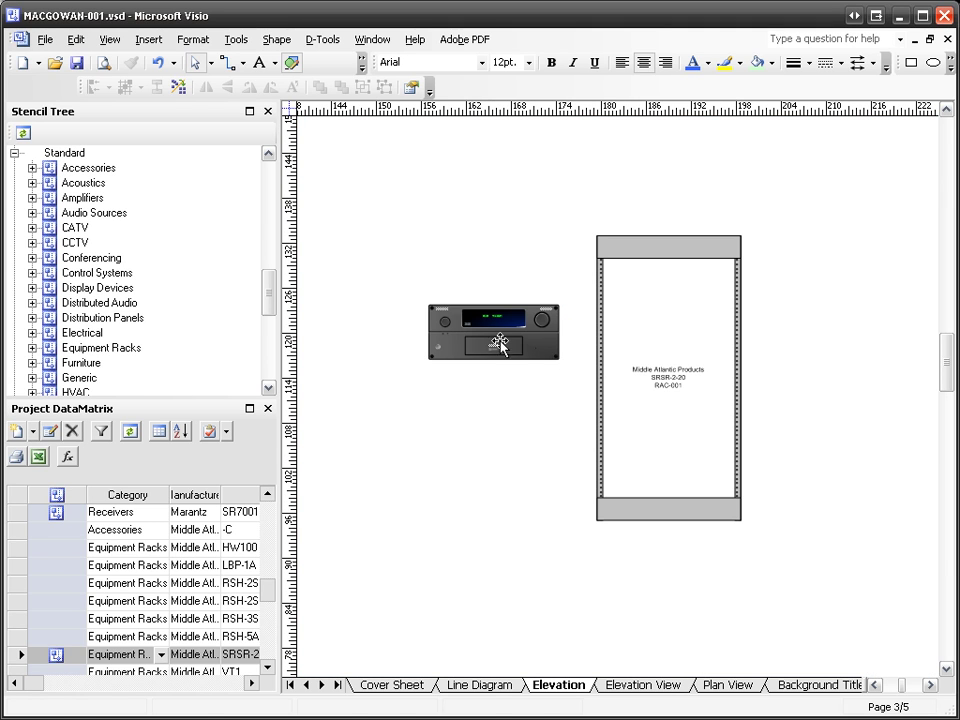
{"action": "left_click_drag", "start_coordinate": [500, 338], "coordinate": [670, 300]}
{"action": "left_click", "coordinate": [806, 324]}
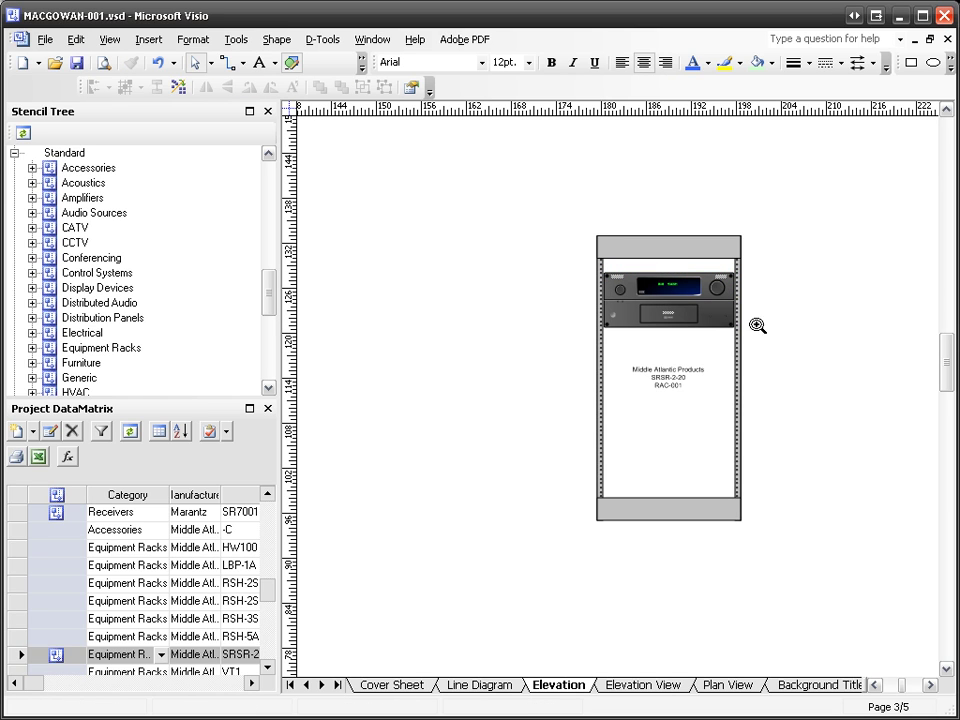
{"action": "left_click_drag", "start_coordinate": [561, 210], "coordinate": [796, 386]}
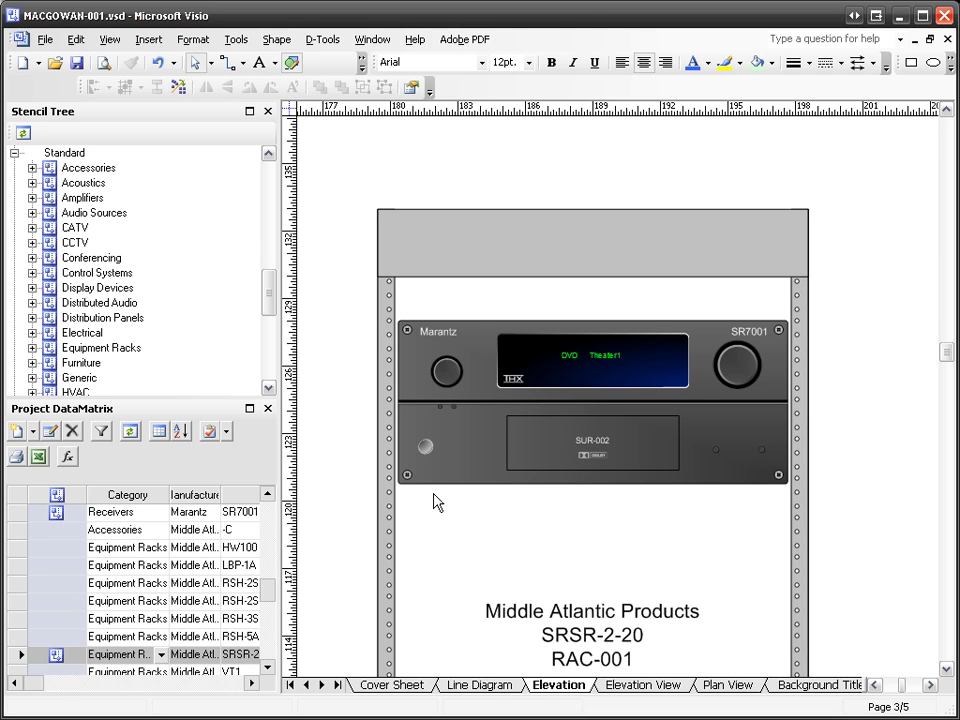
Add the Middle Atlantic RSH-5A-C shelf from the project data and position it in the rack over the receiver
{"action": "scroll", "coordinate": [877, 447], "scroll_direction": "down", "scroll_amount": 2, "text": "ctrl"}
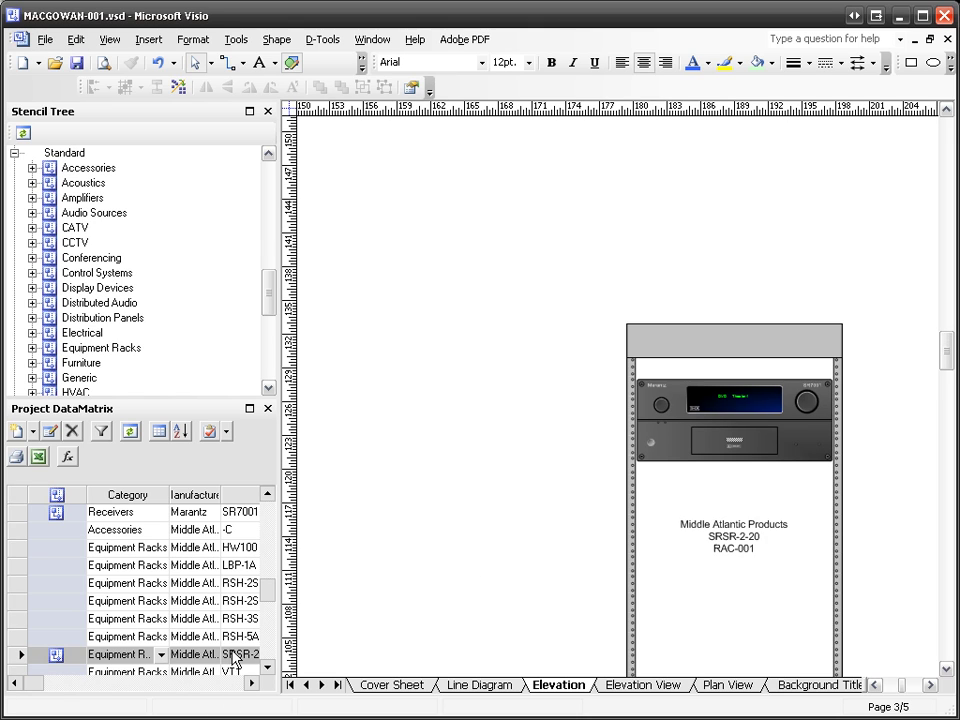
{"action": "left_click", "coordinate": [9, 631]}
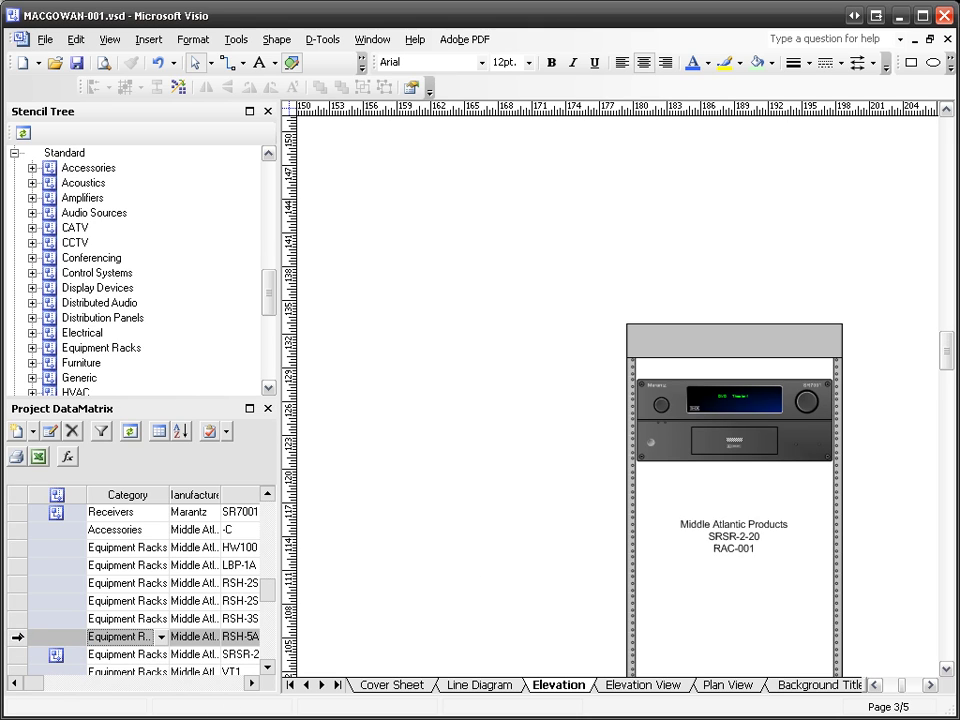
{"action": "left_click_drag", "start_coordinate": [14, 636], "coordinate": [553, 572]}
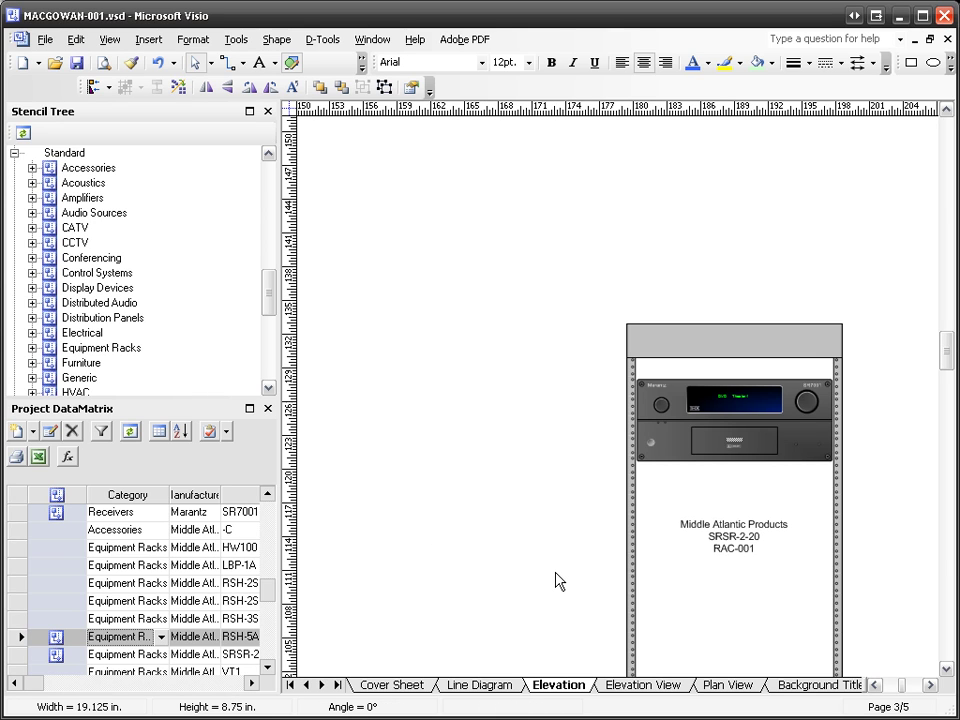
{"action": "key", "text": "ctrl+w"}
{"action": "left_click_drag", "start_coordinate": [533, 255], "coordinate": [675, 441]}
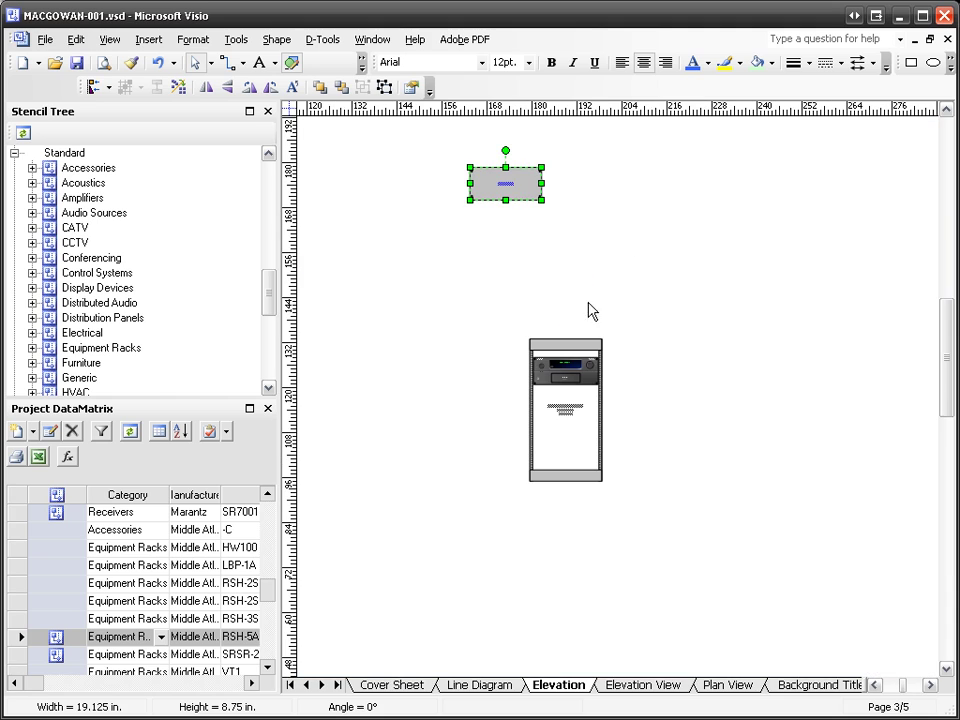
{"action": "left_click_drag", "start_coordinate": [506, 184], "coordinate": [566, 369]}
{"action": "left_click", "coordinate": [672, 398]}
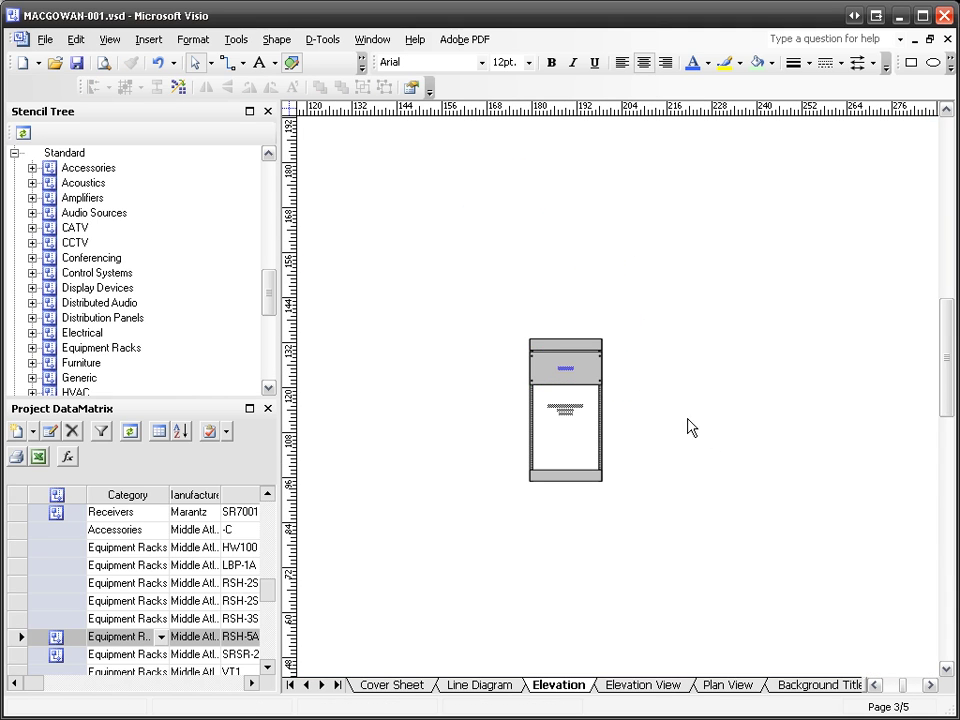
{"action": "left_click_drag", "start_coordinate": [508, 322], "coordinate": [638, 434]}
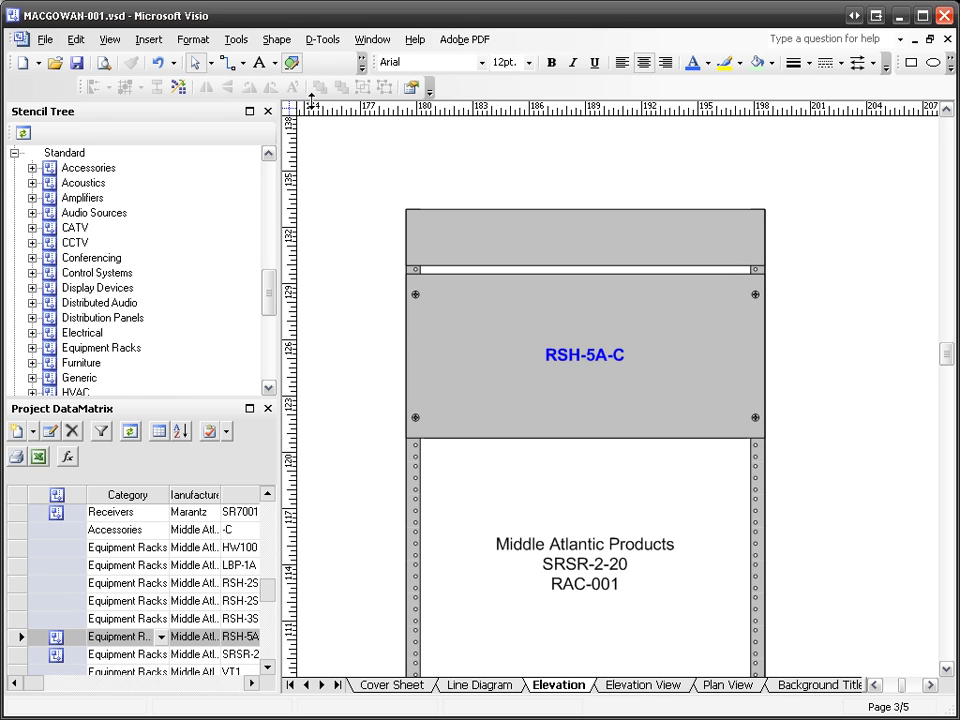
Bring the RSH-5A-C shelf to the front of the stacking order
{"action": "left_click", "coordinate": [540, 345]}
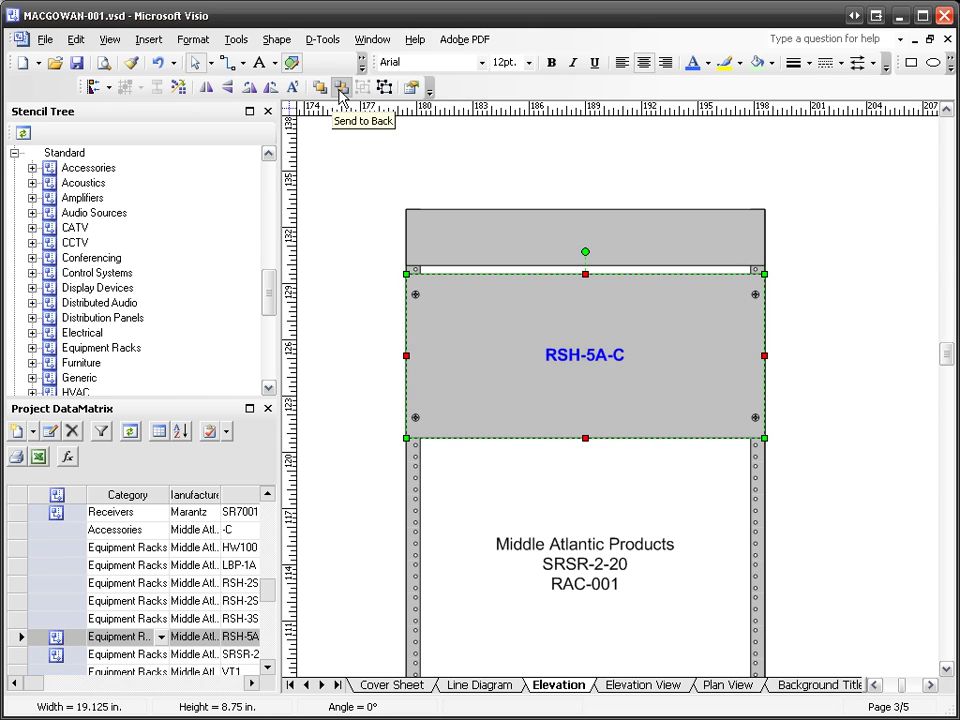
{"action": "left_click", "coordinate": [358, 279]}
{"action": "scroll", "coordinate": [375, 326], "scroll_direction": "down", "scroll_amount": 2}
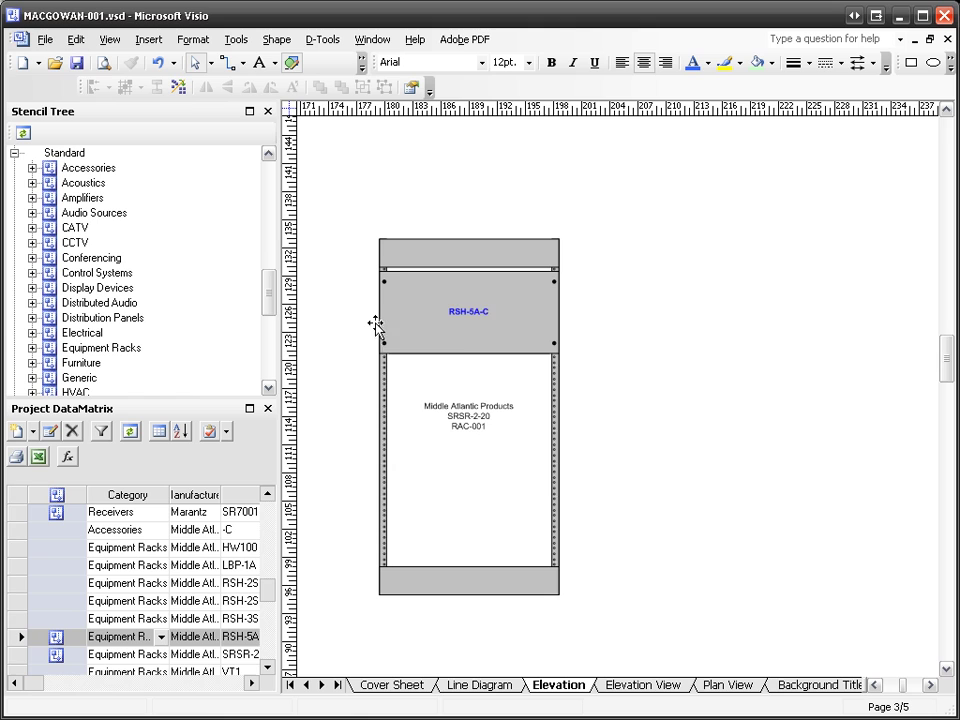
{"action": "left_click", "coordinate": [467, 300]}
{"action": "right_click", "coordinate": [471, 293]}
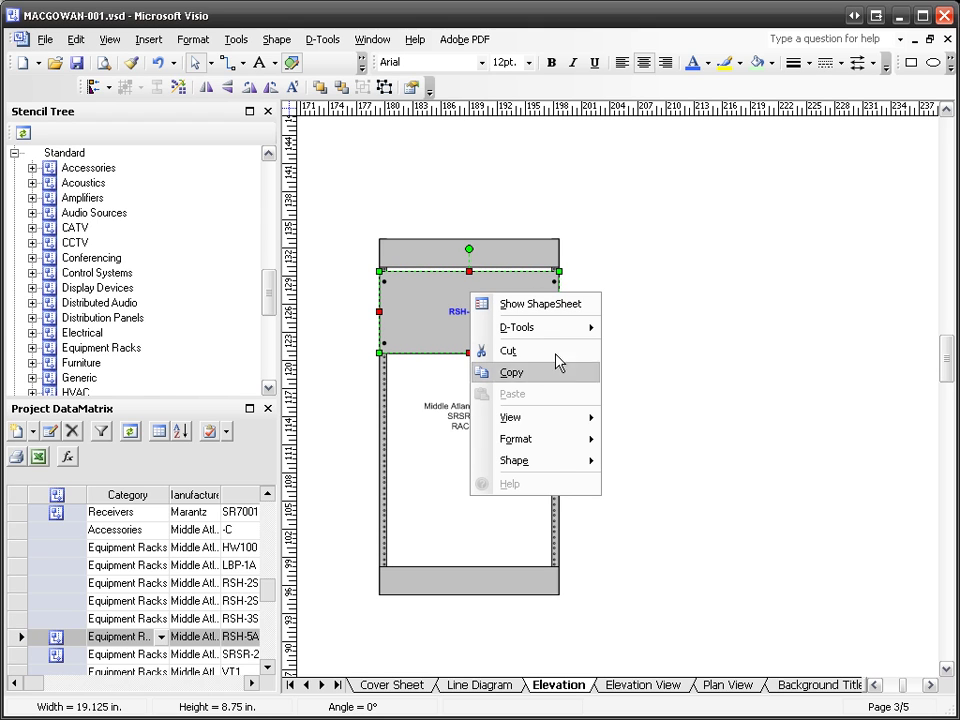
{"action": "mouse_move", "coordinate": [554, 465]}
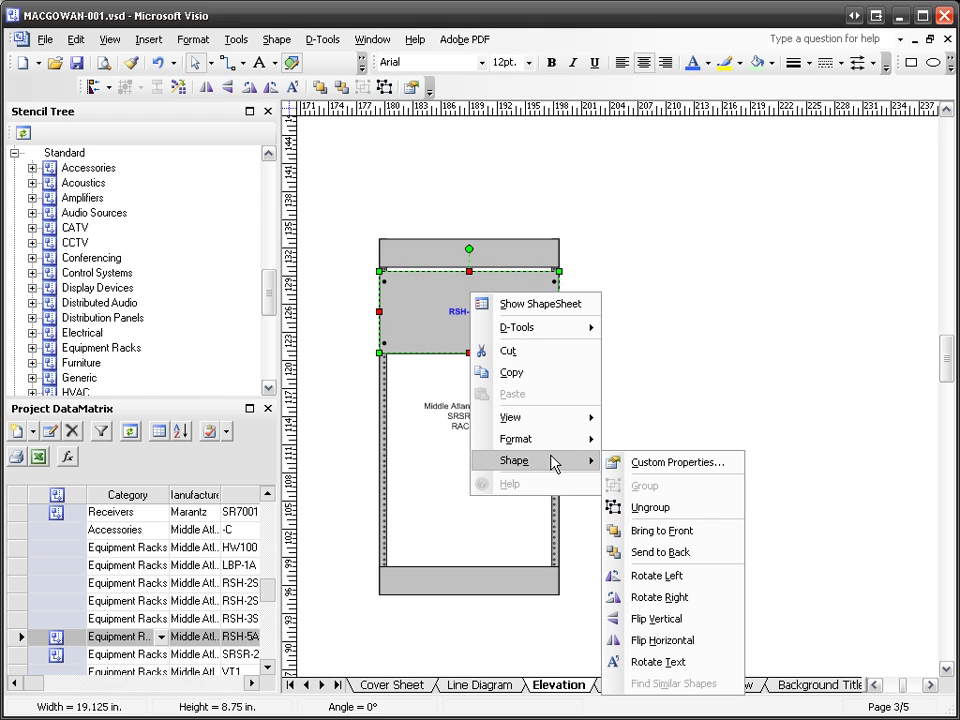
{"action": "left_click", "coordinate": [694, 532]}
{"action": "left_click", "coordinate": [692, 328]}
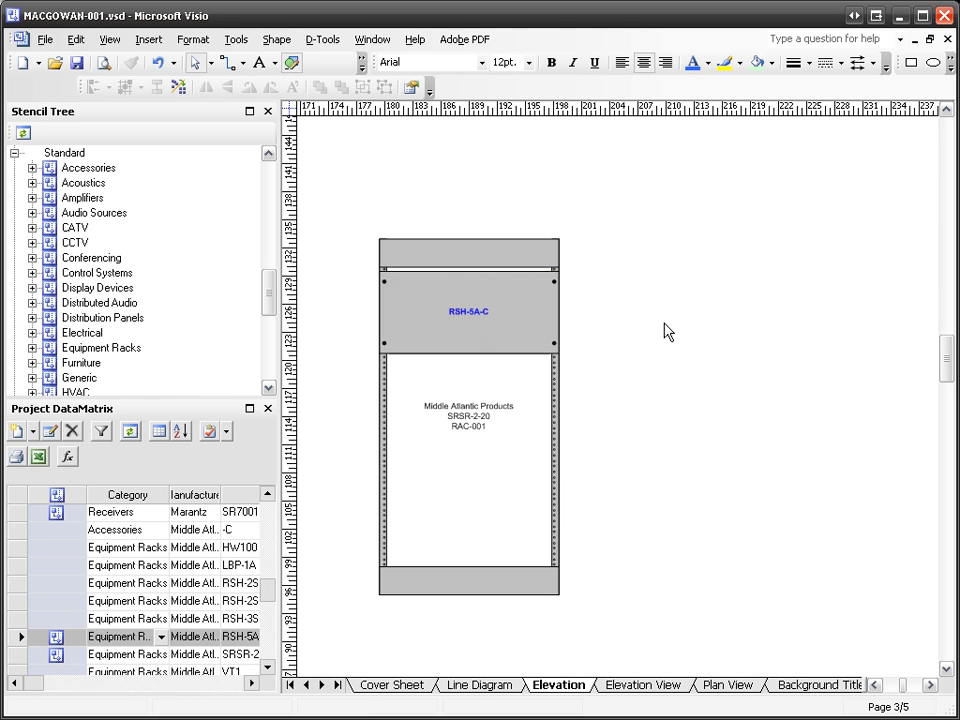
Select the receiver hidden behind the RSH-5A-C shelf and bring it to the front
{"action": "left_click", "coordinate": [536, 309]}
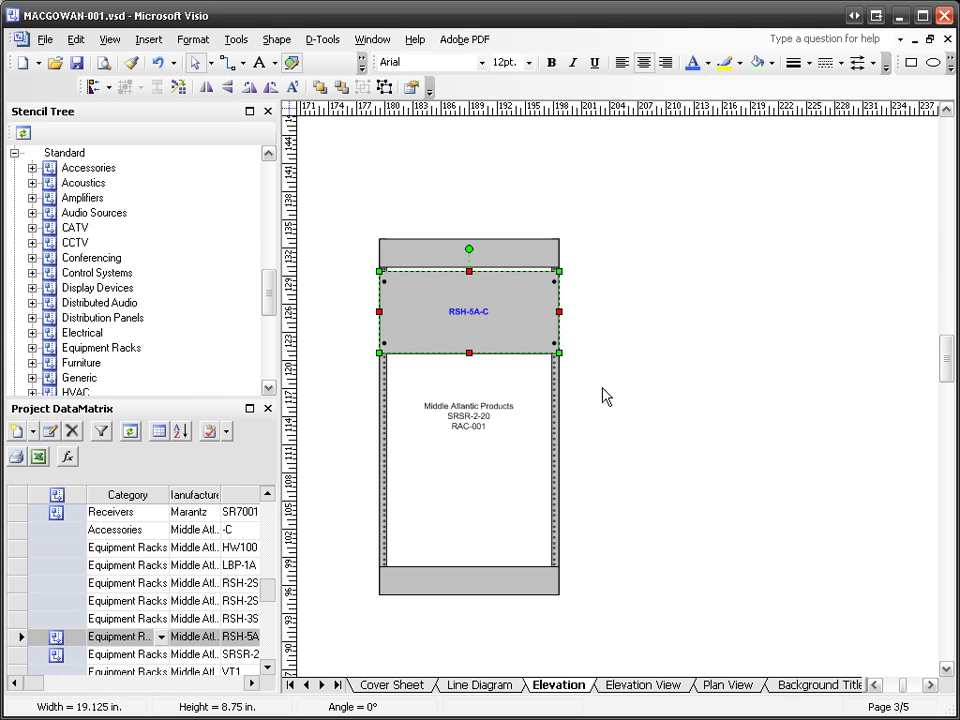
{"action": "left_click", "coordinate": [498, 320]}
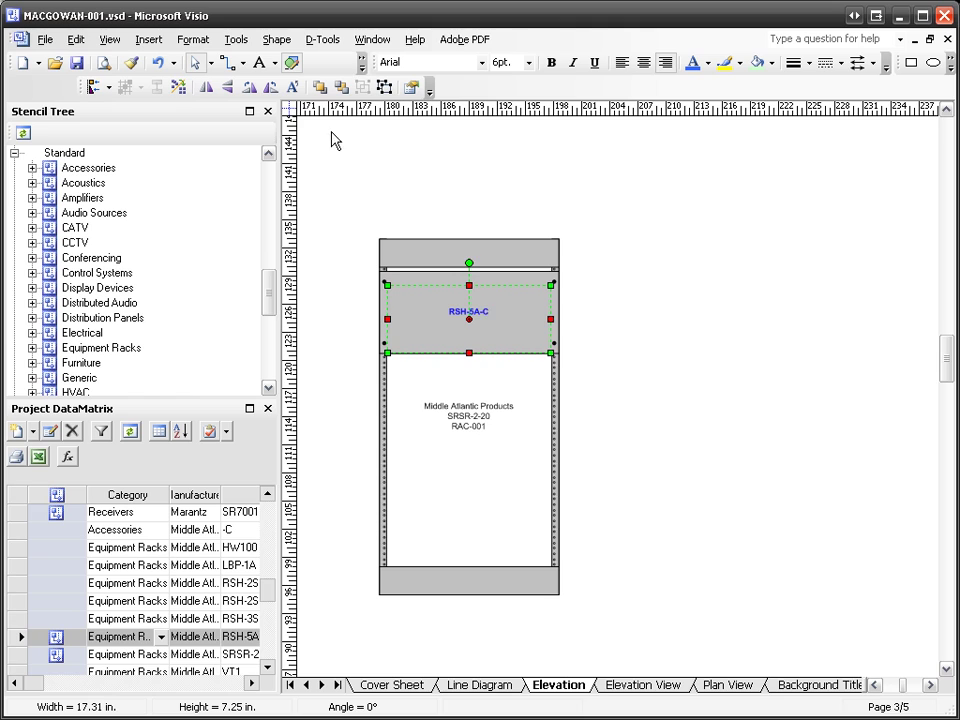
{"action": "left_click", "coordinate": [320, 88]}
{"action": "left_click", "coordinate": [690, 253]}
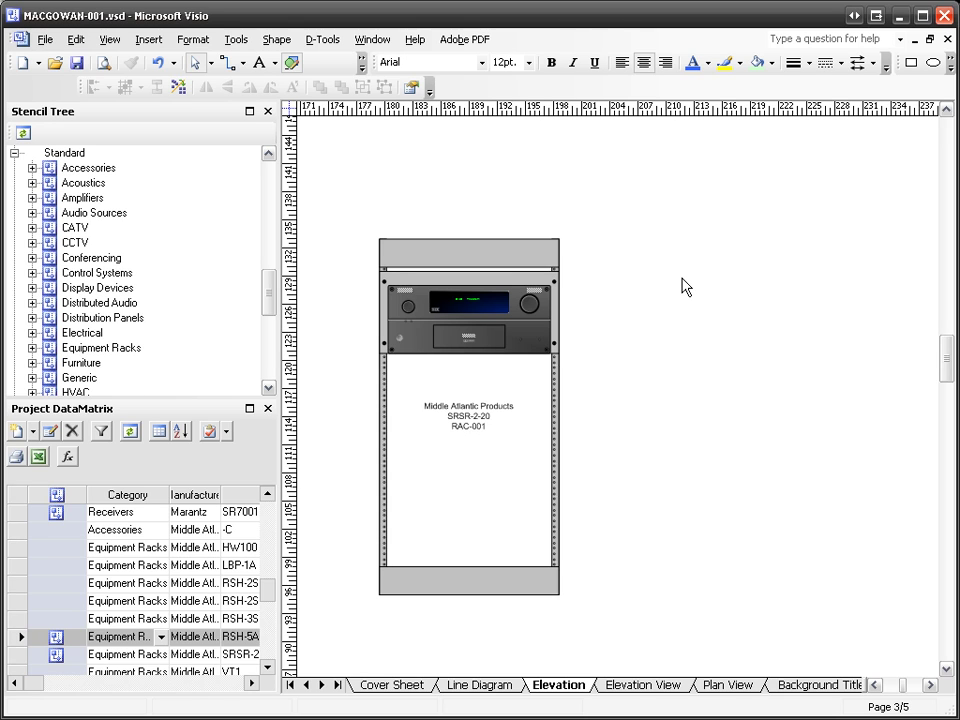
Bring the SRSR-2-20 rack to the front so its rails cover the edges of the shelf
{"action": "left_click", "coordinate": [514, 251]}
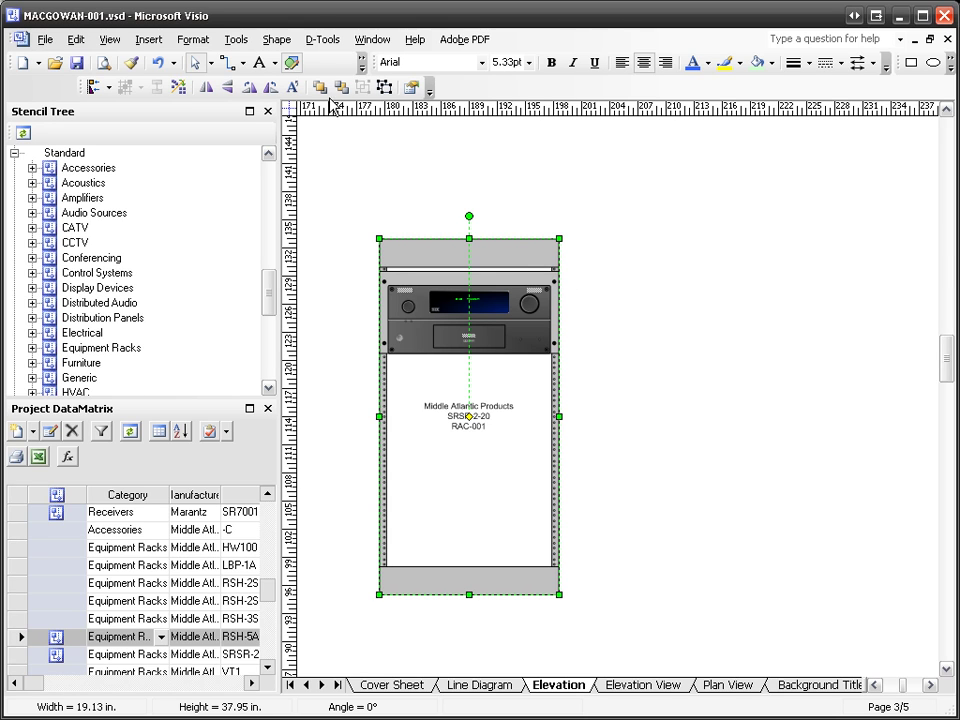
{"action": "left_click", "coordinate": [696, 321]}
{"action": "left_click_drag", "start_coordinate": [420, 264], "coordinate": [402, 263]}
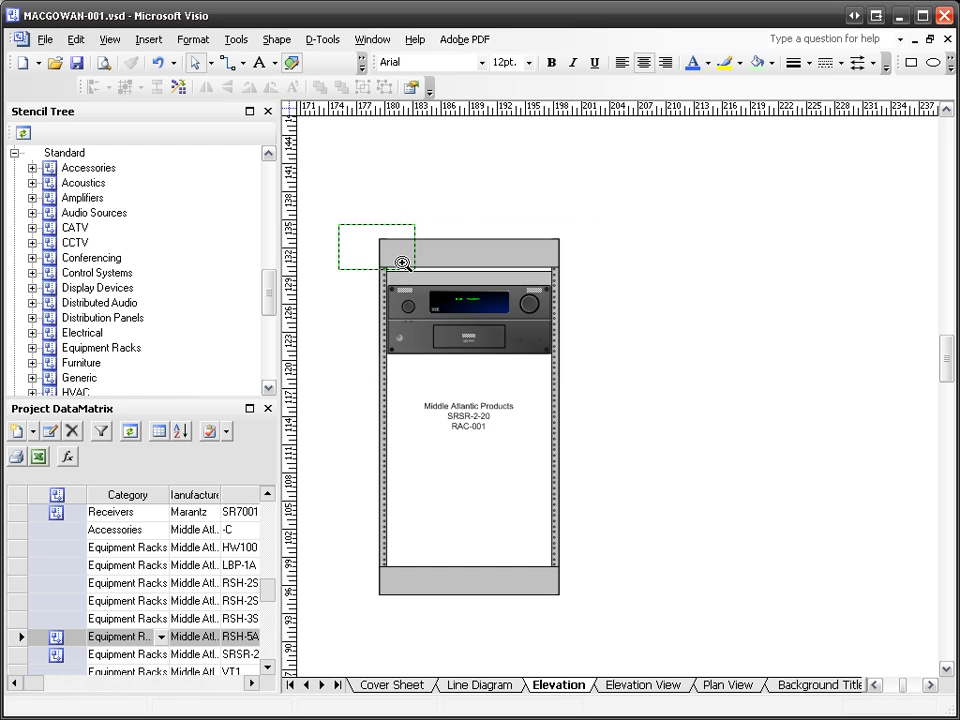
Send the SRSR-2-20 rack behind the shelf and receiver so the shelf's mounting ears cover the rack rails
{"action": "left_click", "coordinate": [401, 250]}
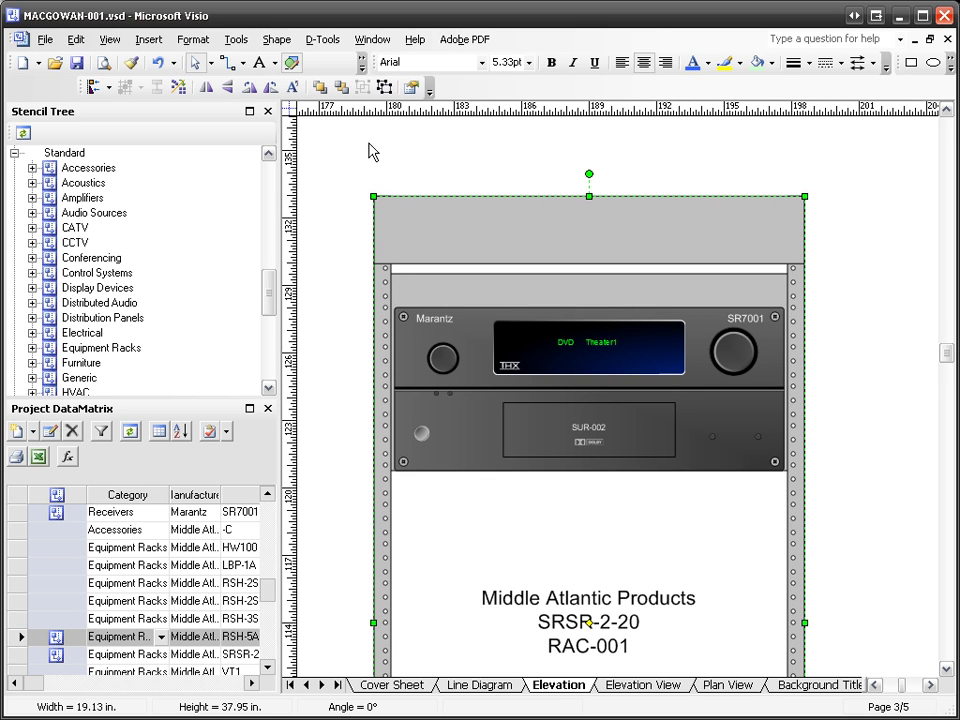
{"action": "left_click", "coordinate": [553, 180]}
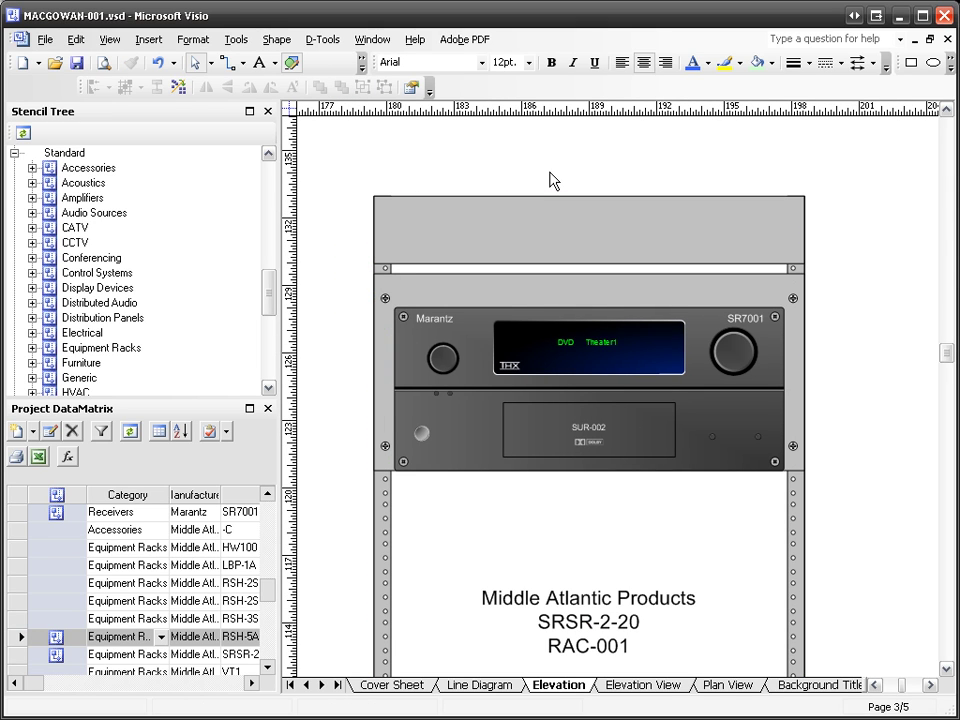
{"action": "key", "text": "ctrl+w"}
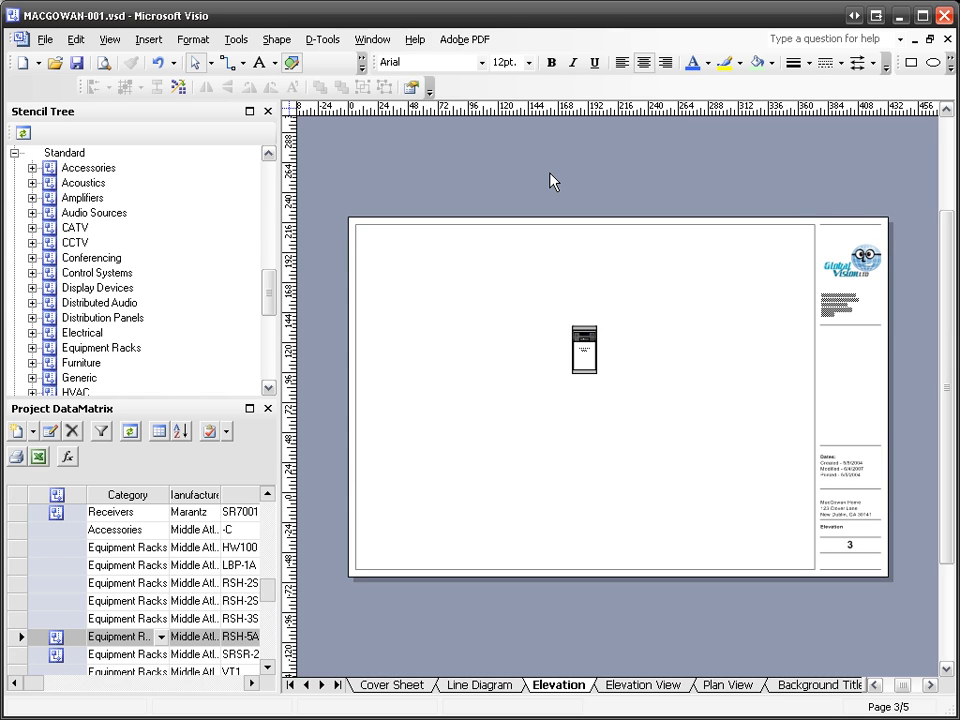
Display the custom CabinetTools stencil, dock it above the drawing and enlarge it to show two rows of shapes
{"action": "left_click_drag", "start_coordinate": [272, 306], "coordinate": [270, 380]}
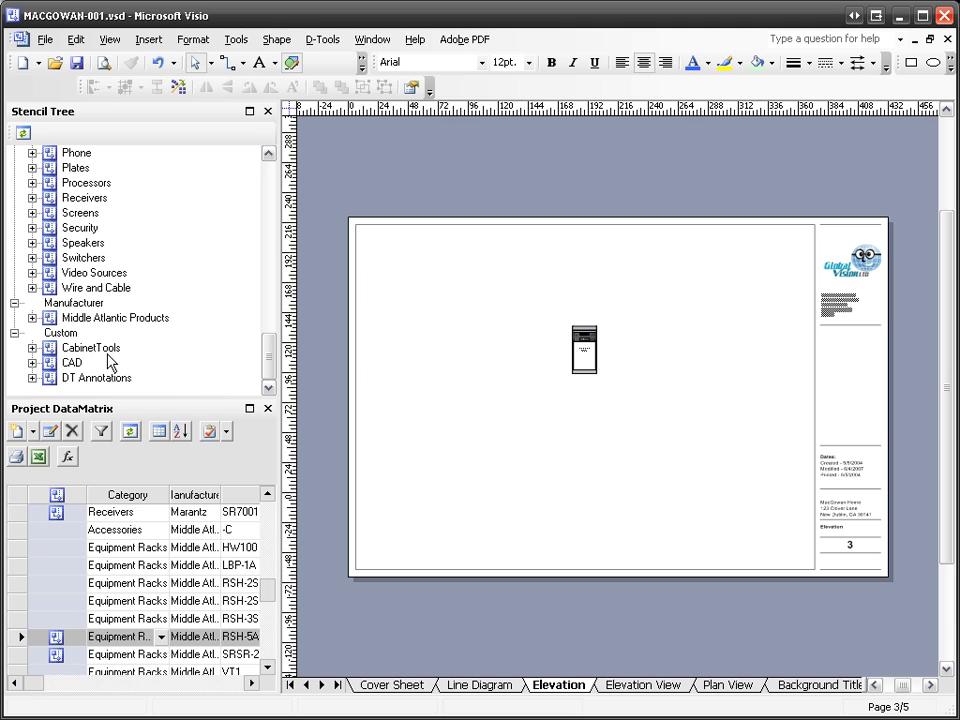
{"action": "left_click", "coordinate": [78, 348]}
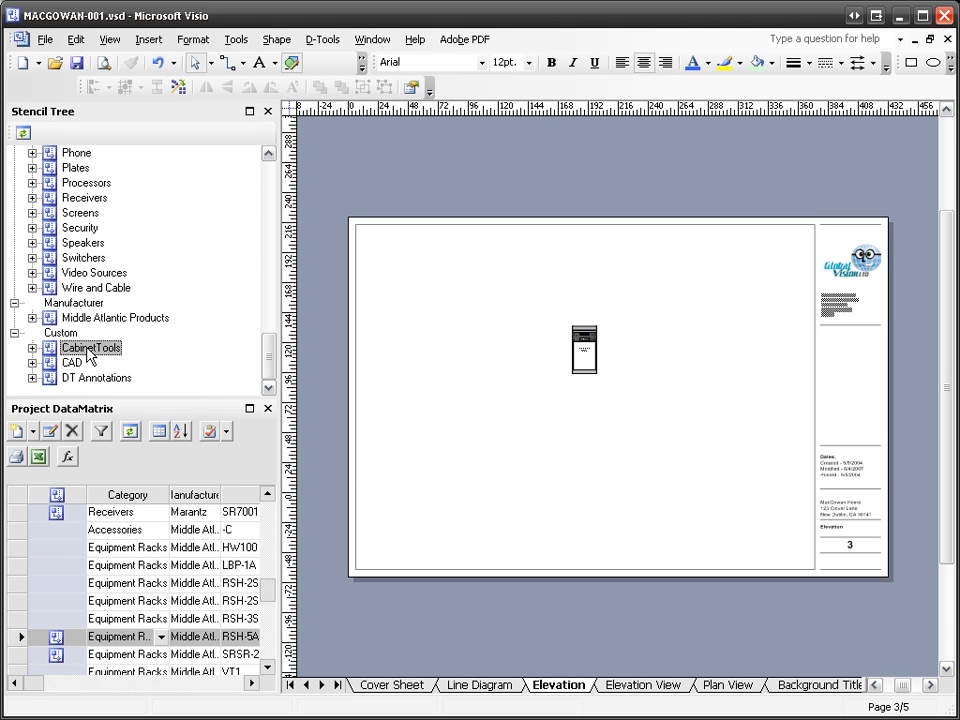
{"action": "right_click", "coordinate": [87, 352]}
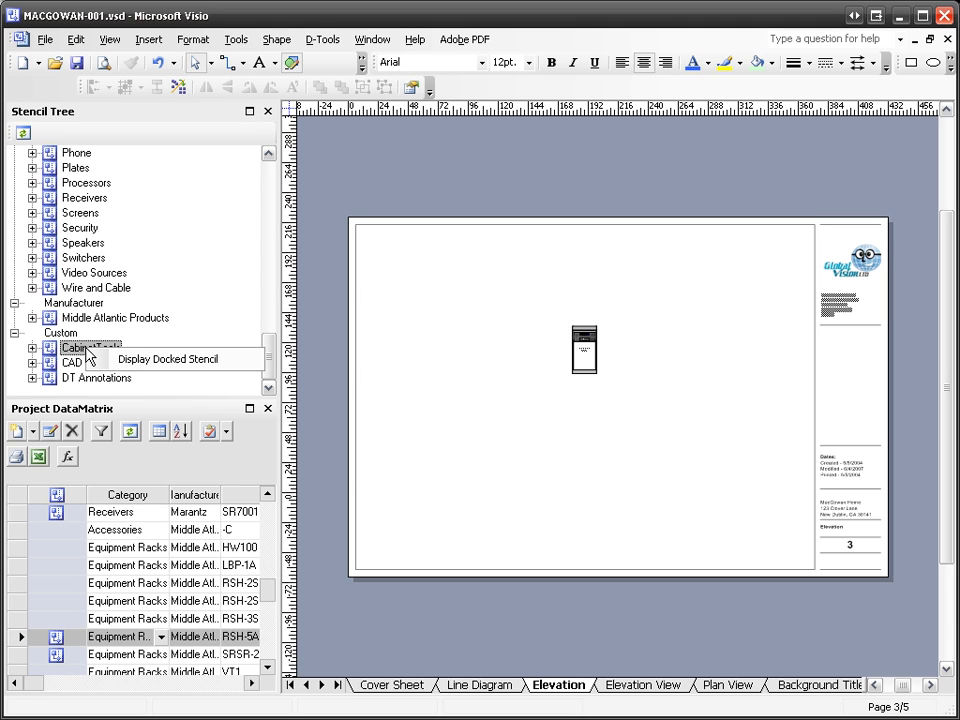
{"action": "left_click", "coordinate": [140, 362]}
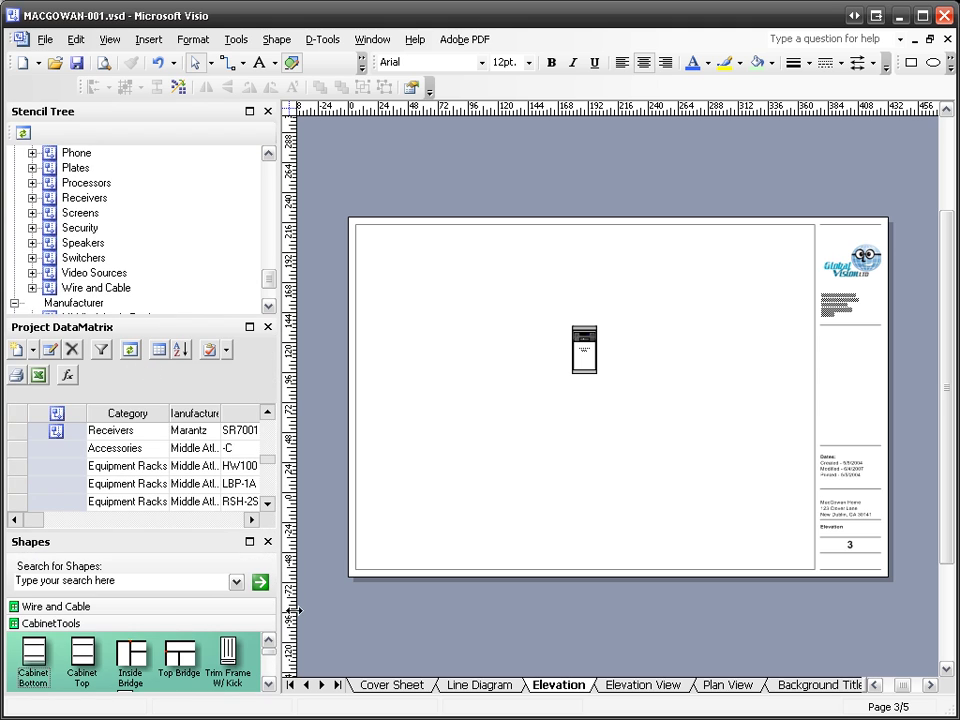
{"action": "mouse_move", "coordinate": [69, 544]}
{"action": "left_mouse_down"}
{"action": "mouse_move", "coordinate": [285, 415]}
{"action": "mouse_move", "coordinate": [306, 77]}
{"action": "mouse_move", "coordinate": [300, 88]}
{"action": "mouse_move", "coordinate": [313, 112]}
{"action": "left_mouse_up"}
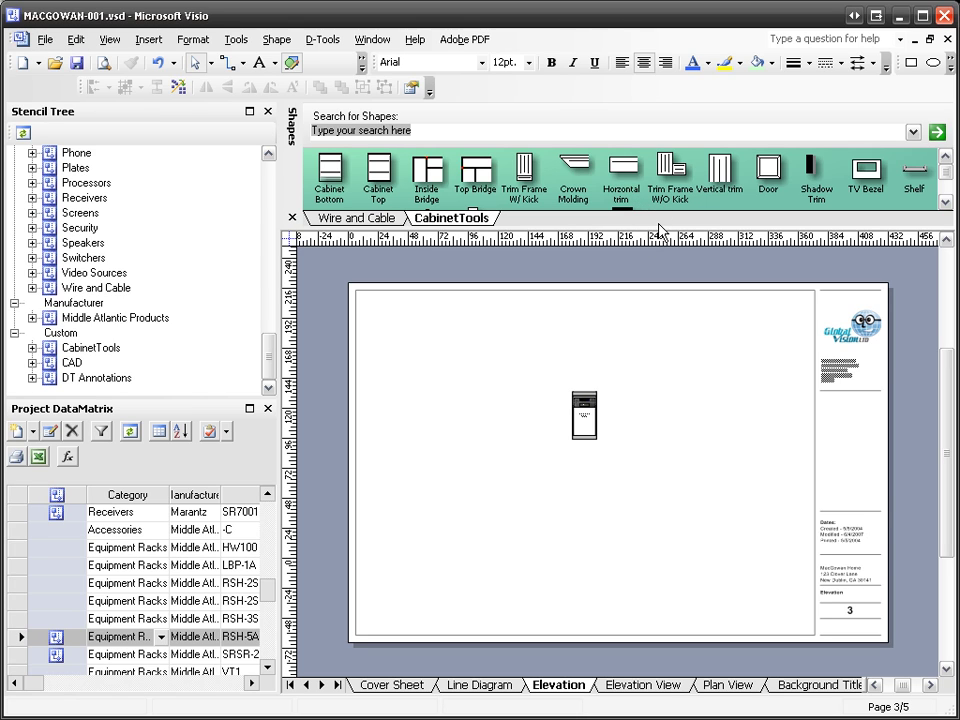
{"action": "left_click_drag", "start_coordinate": [659, 228], "coordinate": [662, 274]}
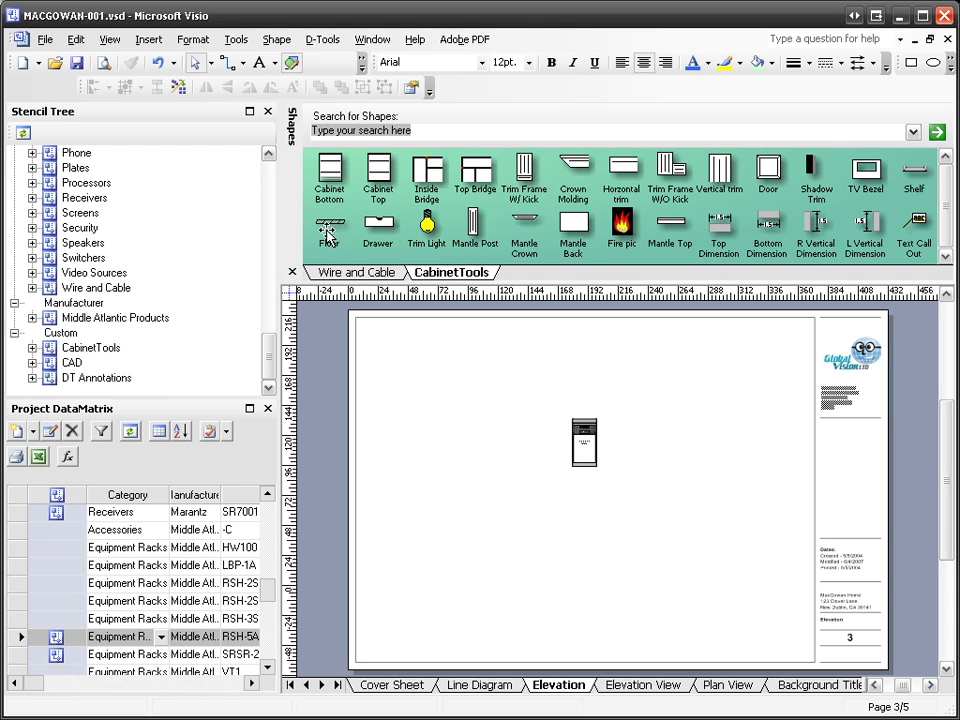
Place a Floor shape low on the page and add a horizontal guide below it and a vertical guide near the page's left edge
{"action": "left_click_drag", "start_coordinate": [328, 232], "coordinate": [507, 569]}
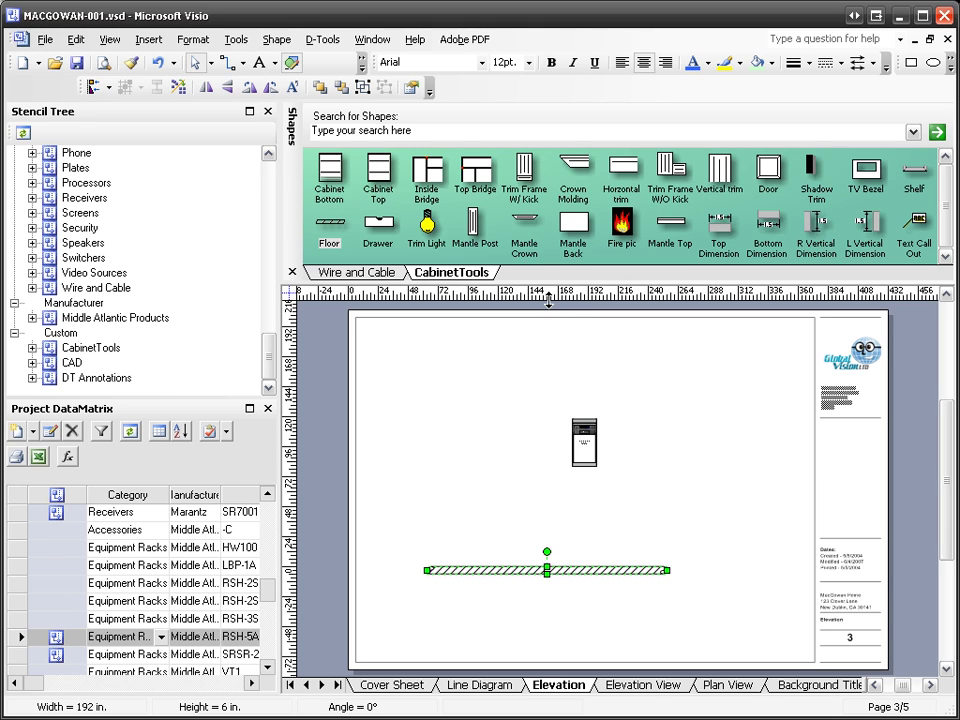
{"action": "left_click_drag", "start_coordinate": [548, 300], "coordinate": [595, 635]}
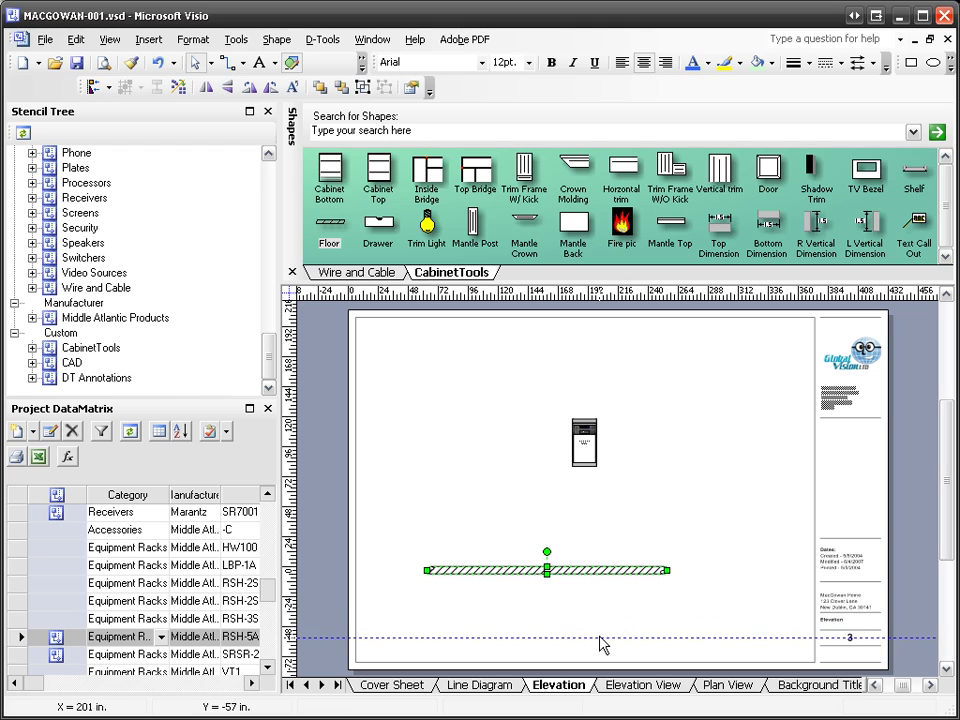
{"action": "left_click", "coordinate": [600, 637]}
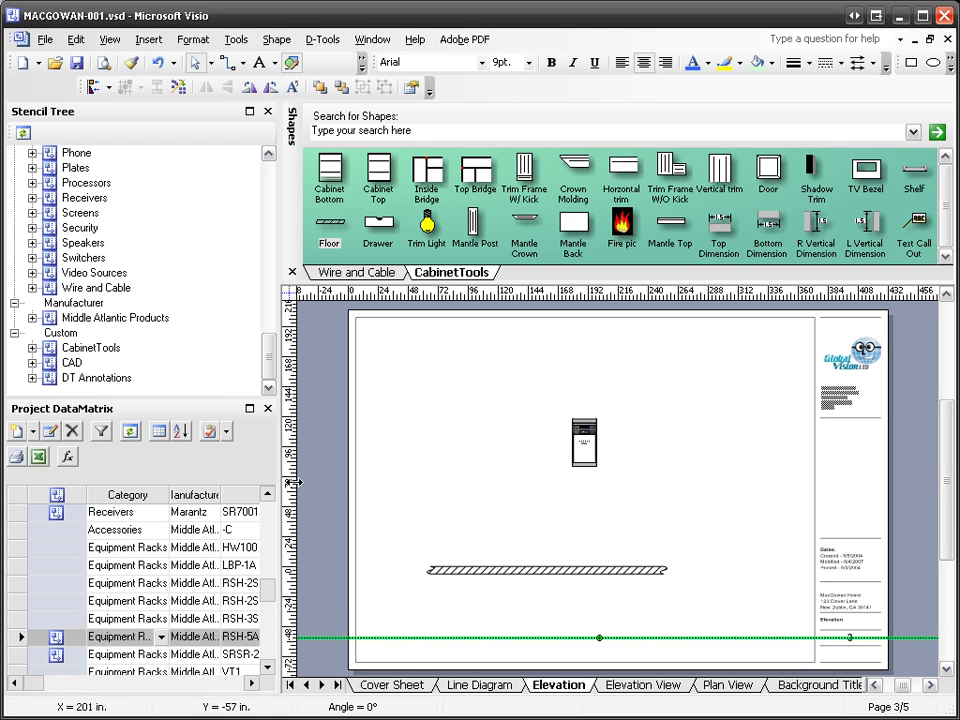
{"action": "left_click_drag", "start_coordinate": [295, 483], "coordinate": [378, 487]}
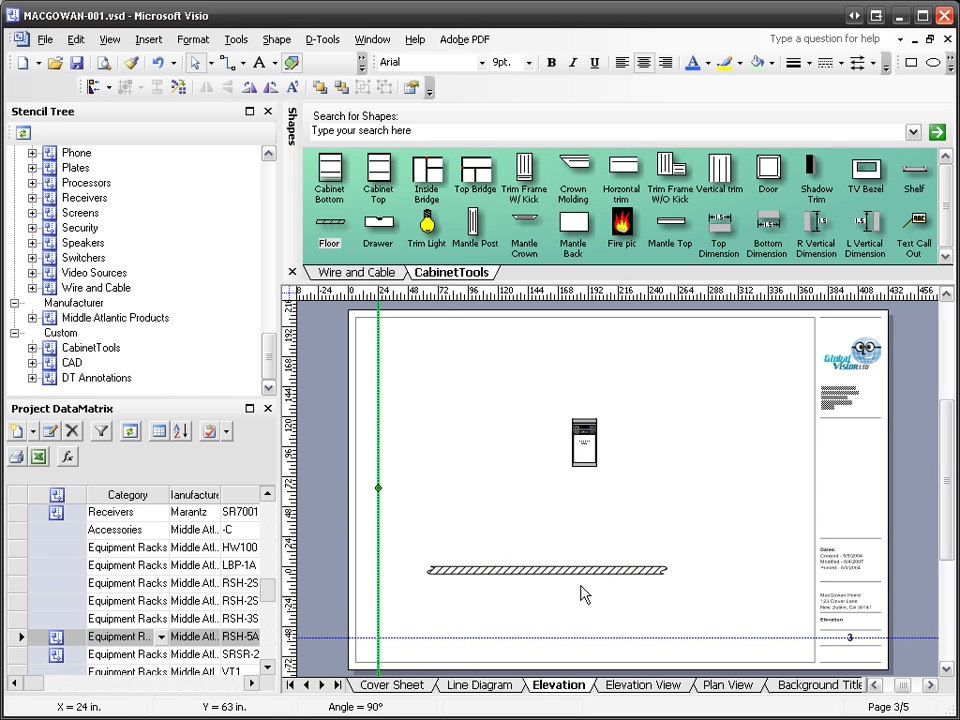
Attach the floor shape to the horizontal guide and stretch it in both directions across most of the page
{"action": "left_click_drag", "start_coordinate": [542, 571], "coordinate": [582, 640]}
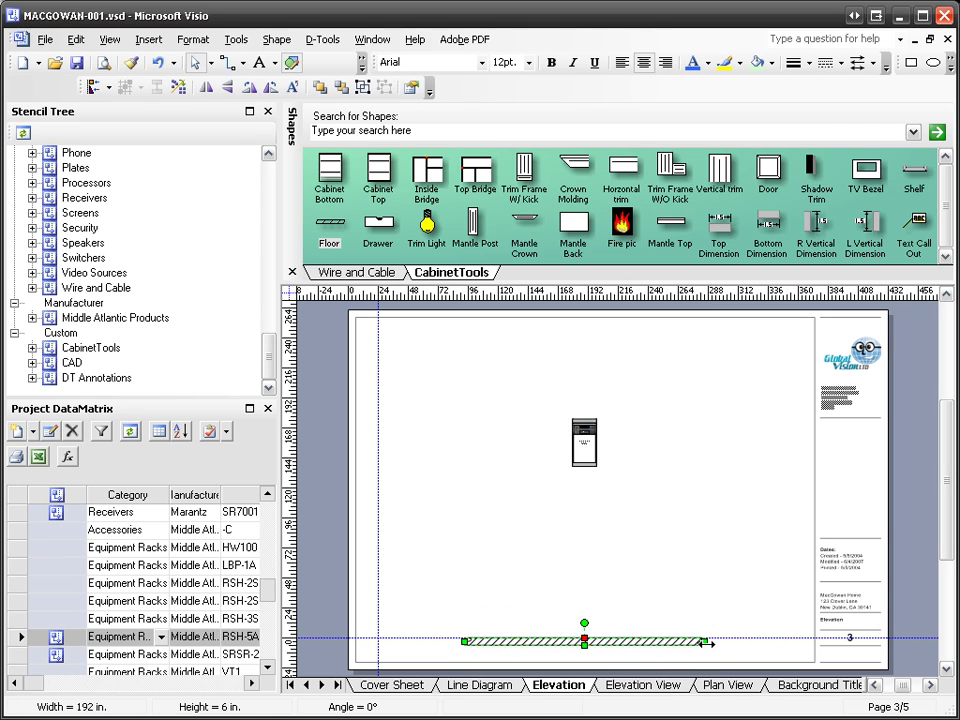
{"action": "left_click_drag", "start_coordinate": [706, 643], "coordinate": [787, 641]}
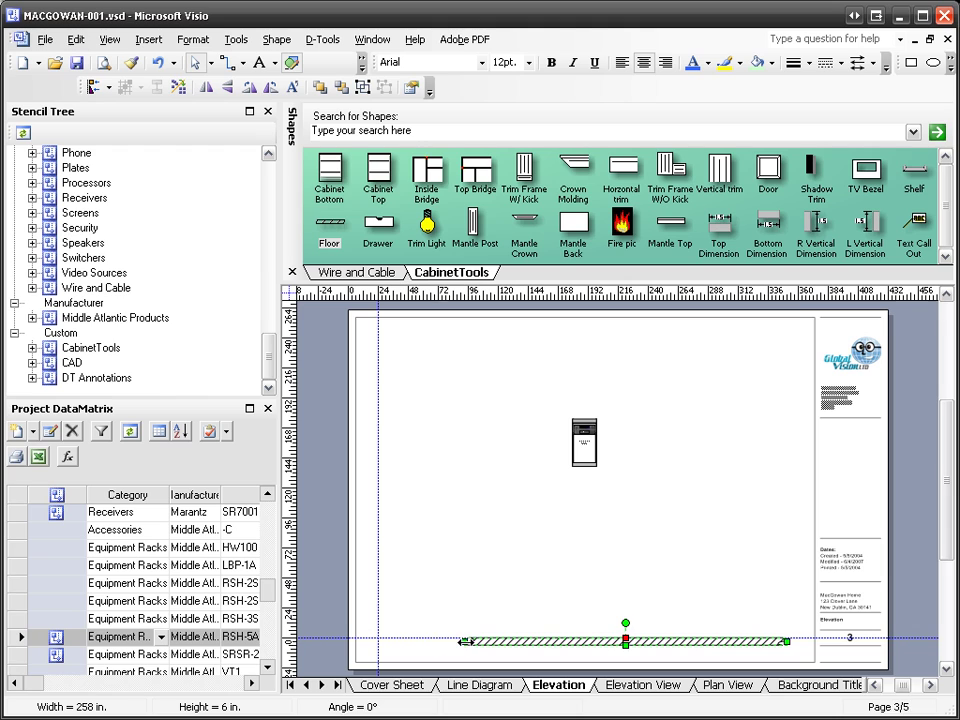
{"action": "left_click_drag", "start_coordinate": [463, 641], "coordinate": [430, 641]}
Move the equipment rack with its contents down onto the floor near the floor's right end
{"action": "left_click", "coordinate": [579, 460]}
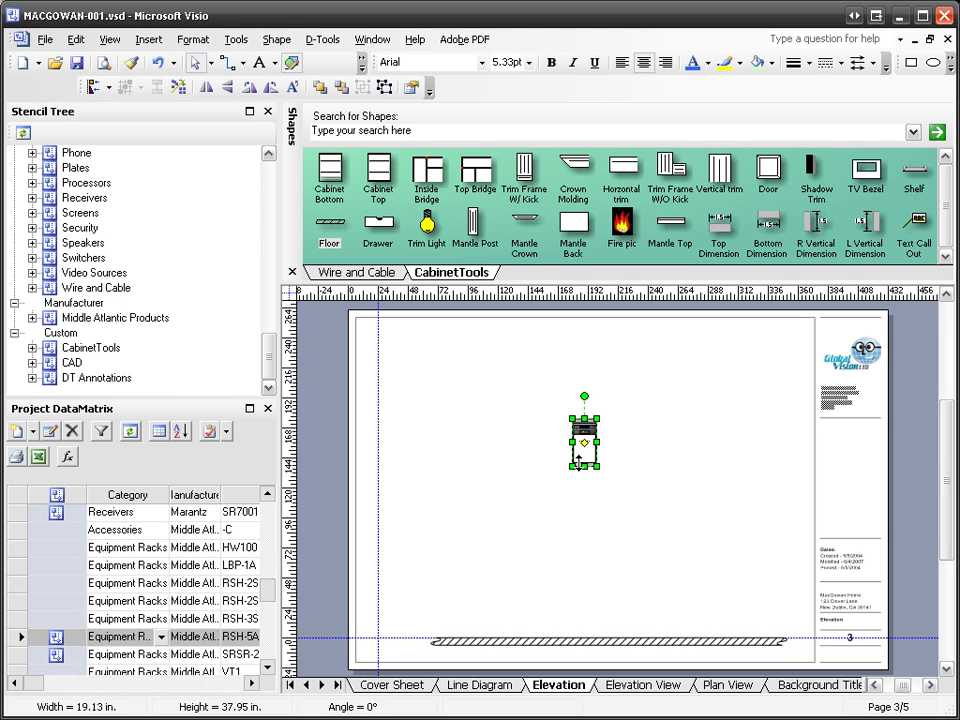
{"action": "left_click_drag", "start_coordinate": [568, 452], "coordinate": [705, 617]}
{"action": "left_click", "coordinate": [649, 574]}
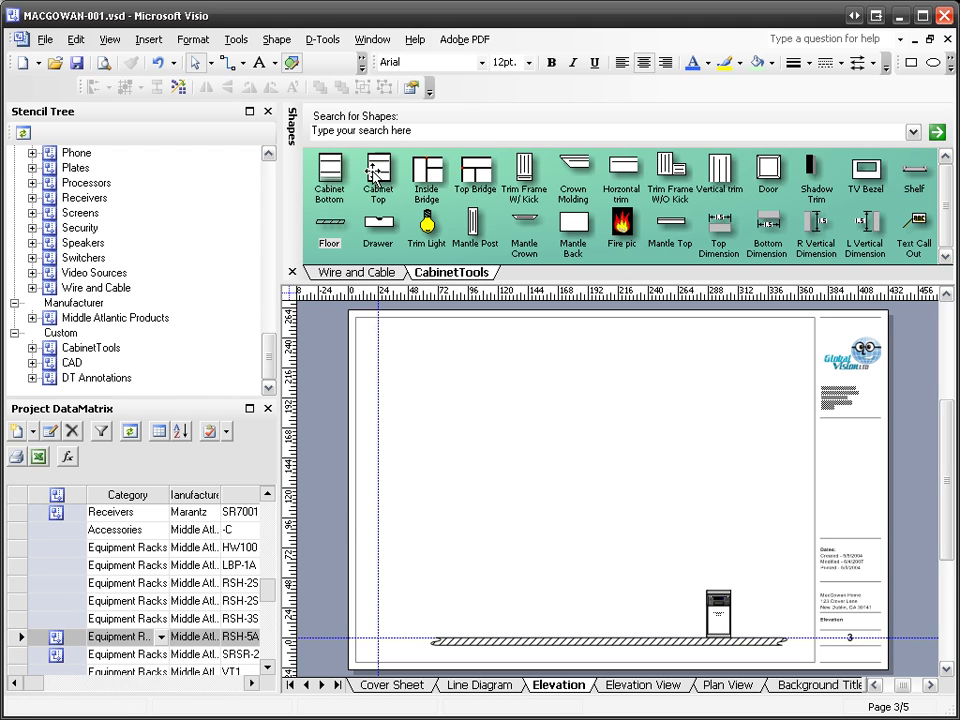
Place a Cabinet Bottom shape on the floor toward its left end and display it with a solid door
{"action": "left_click_drag", "start_coordinate": [330, 170], "coordinate": [513, 612]}
{"action": "left_click_drag", "start_coordinate": [460, 555], "coordinate": [639, 623]}
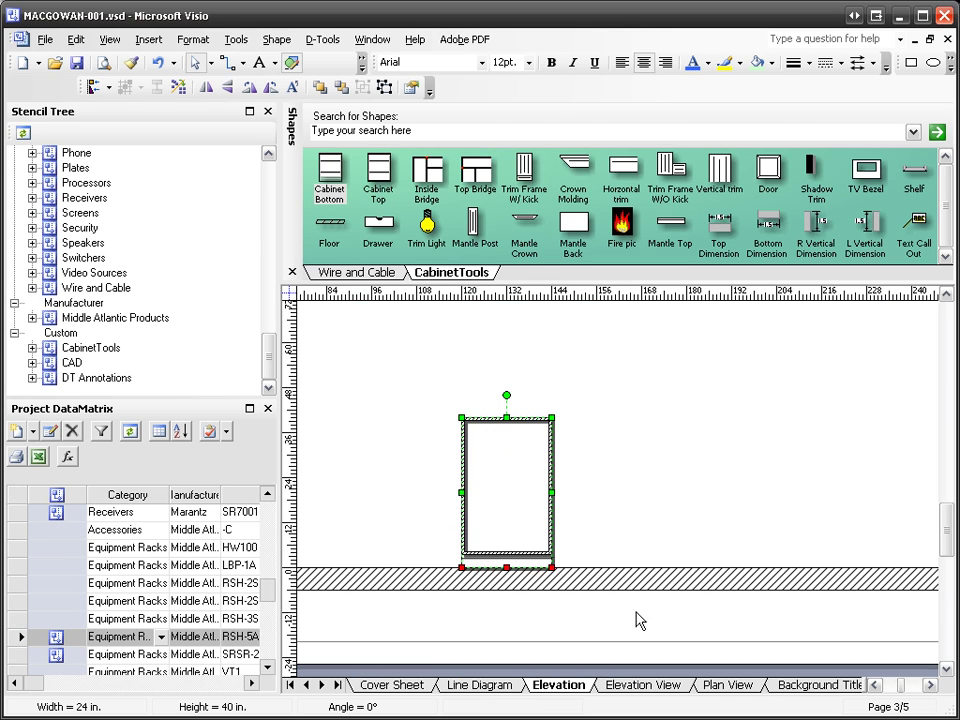
{"action": "right_click", "coordinate": [555, 432]}
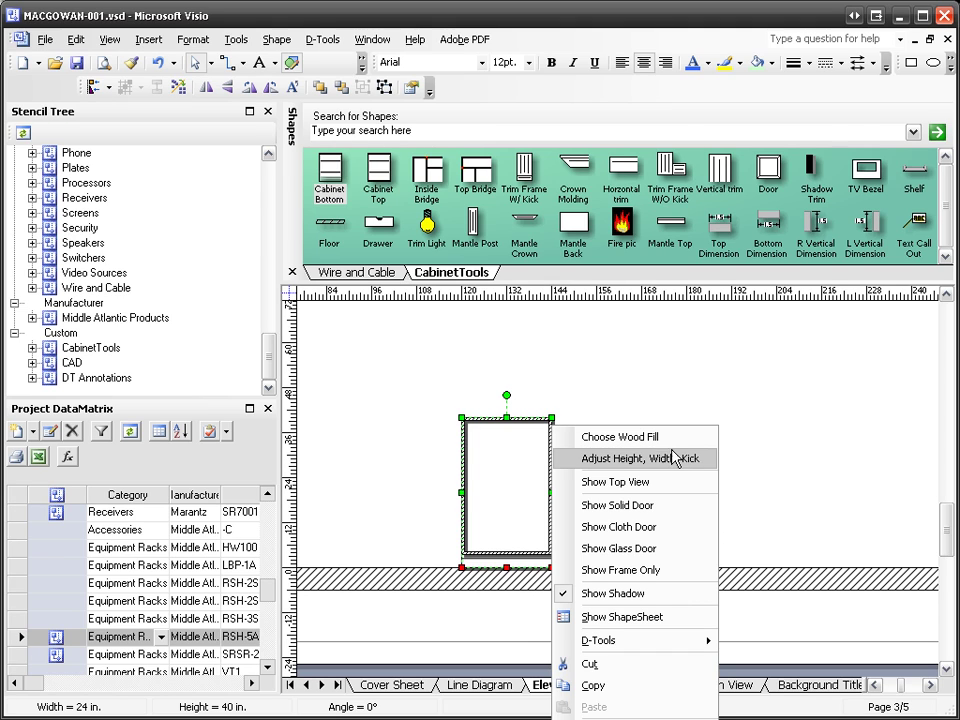
{"action": "left_click", "coordinate": [681, 527]}
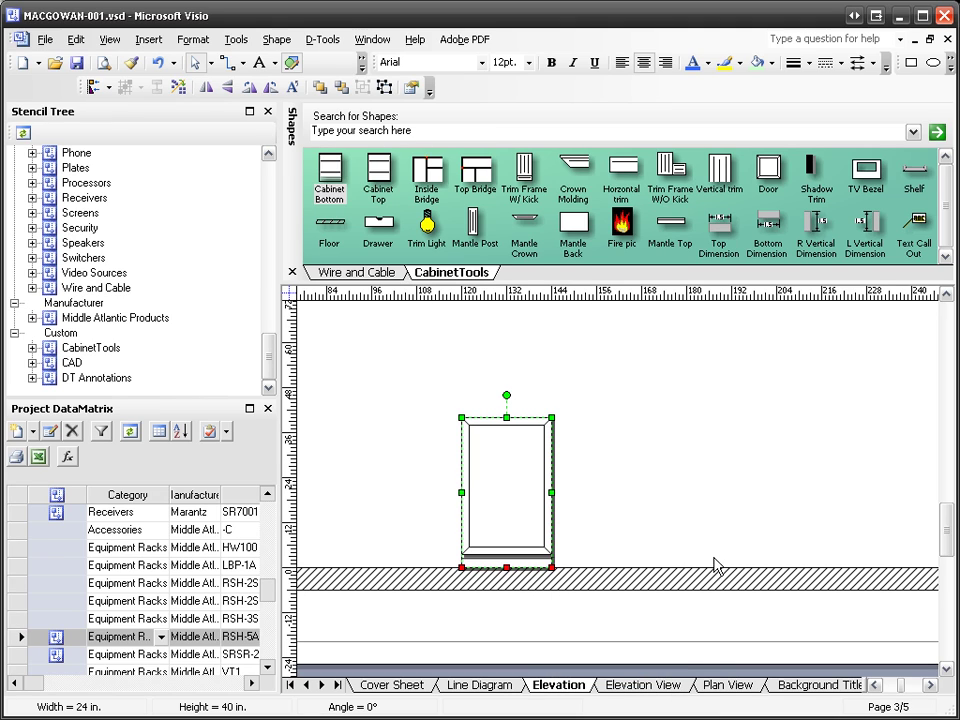
{"action": "left_click", "coordinate": [677, 498]}
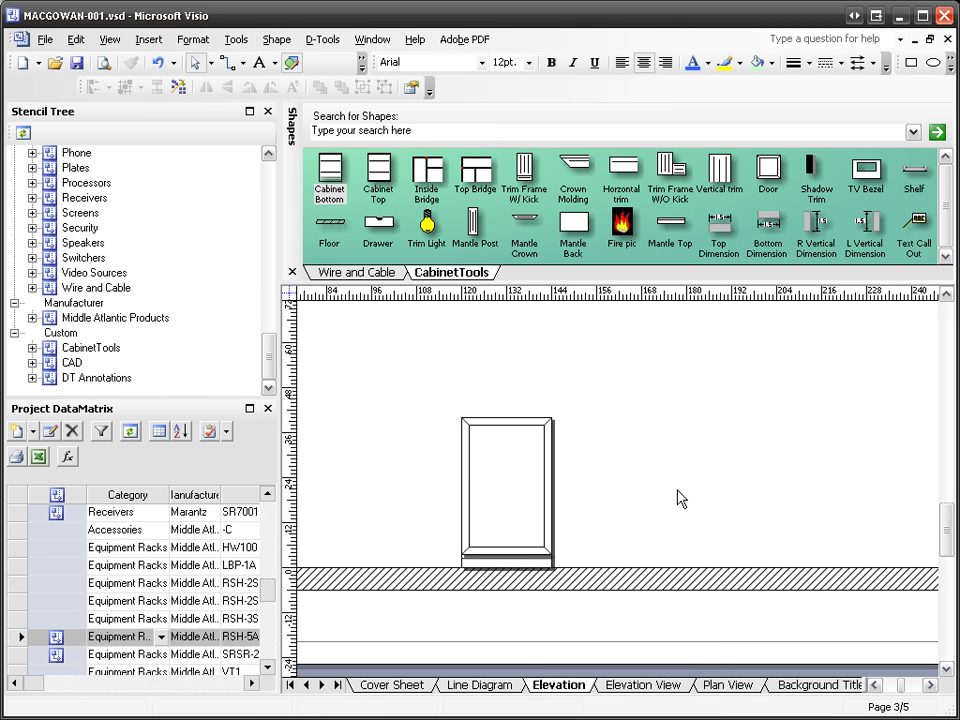
Turn off the shadow of the bottom cabinet
{"action": "left_click", "coordinate": [542, 431]}
{"action": "right_click", "coordinate": [542, 431]}
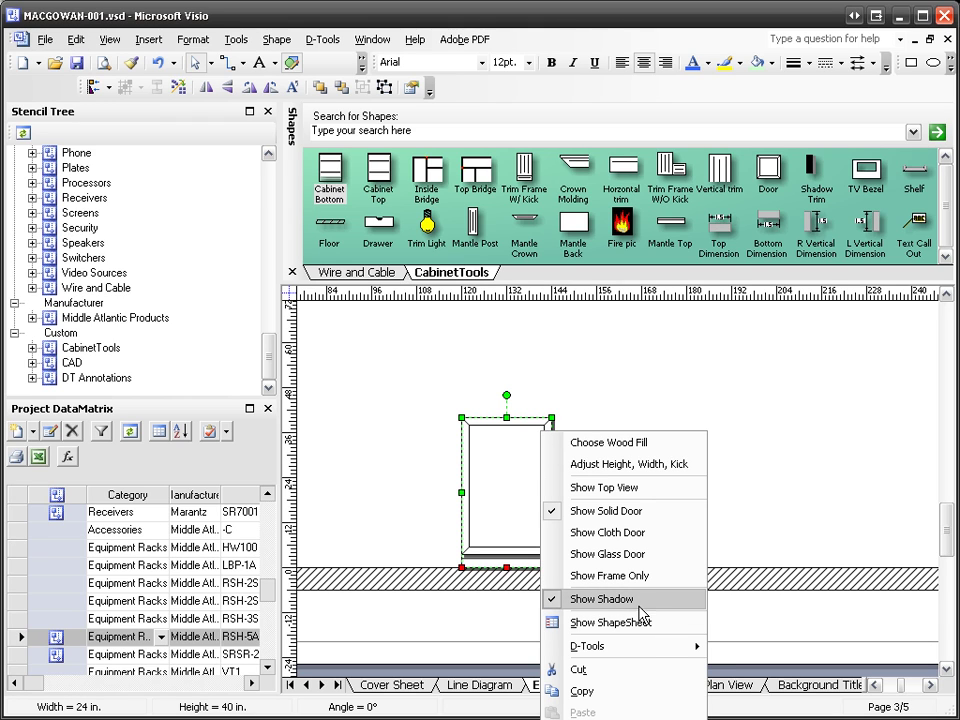
{"action": "left_click", "coordinate": [577, 600]}
{"action": "left_click", "coordinate": [718, 503]}
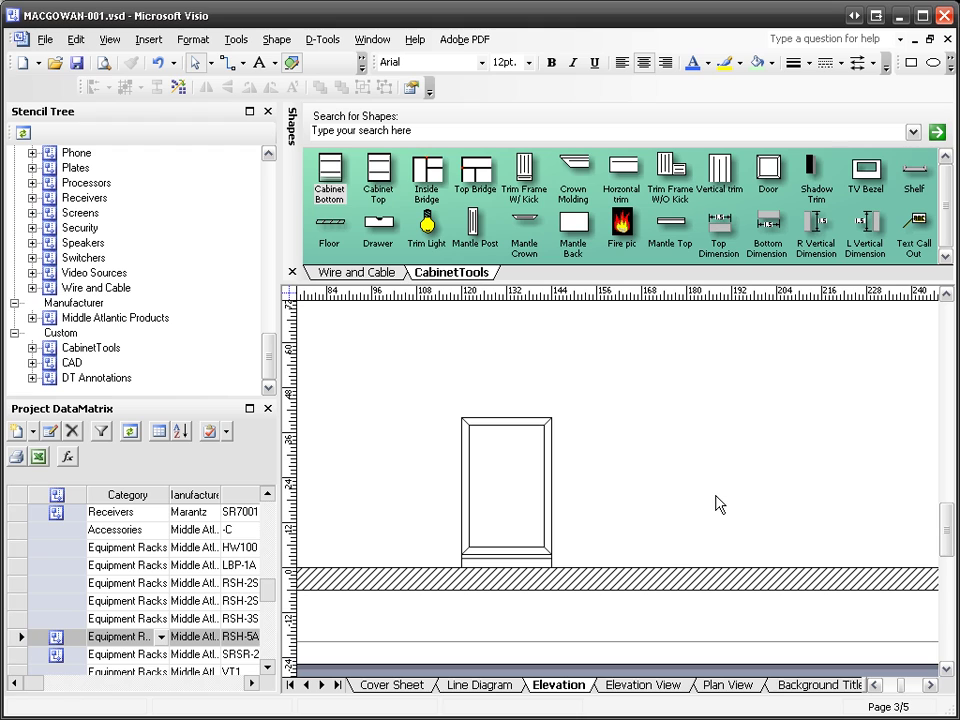
Set the bottom cabinet's wood fill pattern to Wood - Cherry
{"action": "right_click", "coordinate": [541, 429]}
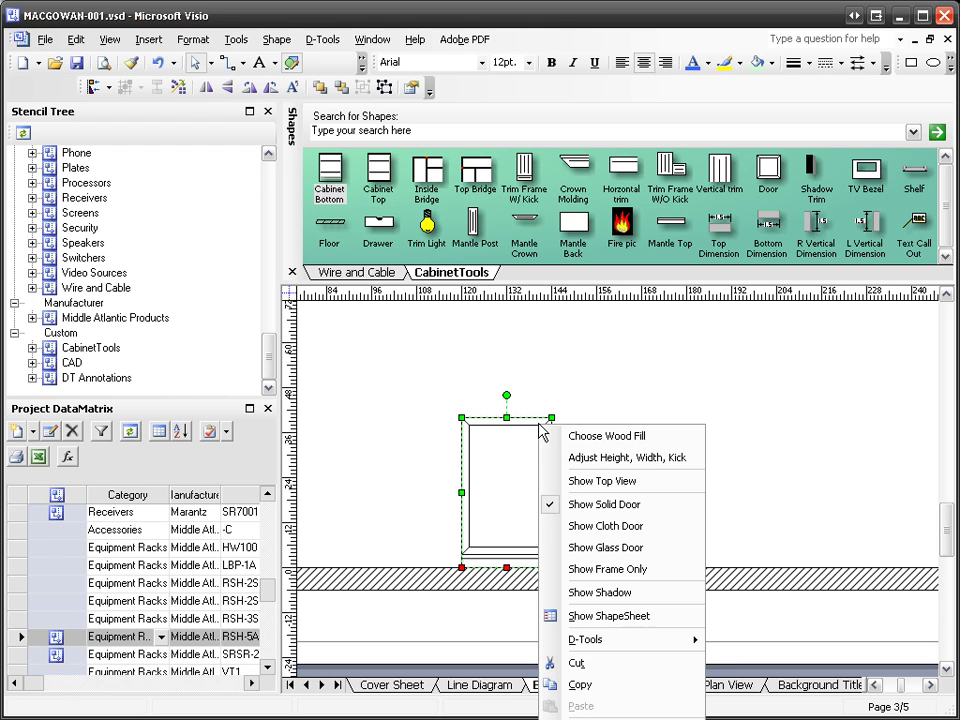
{"action": "left_click", "coordinate": [605, 437]}
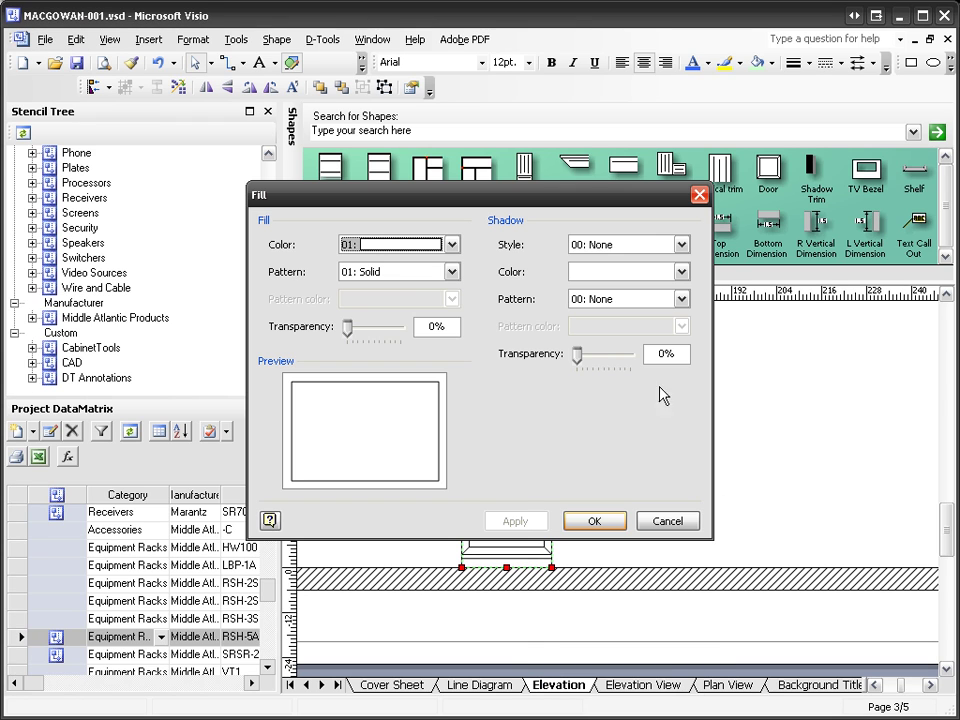
{"action": "left_click", "coordinate": [450, 273]}
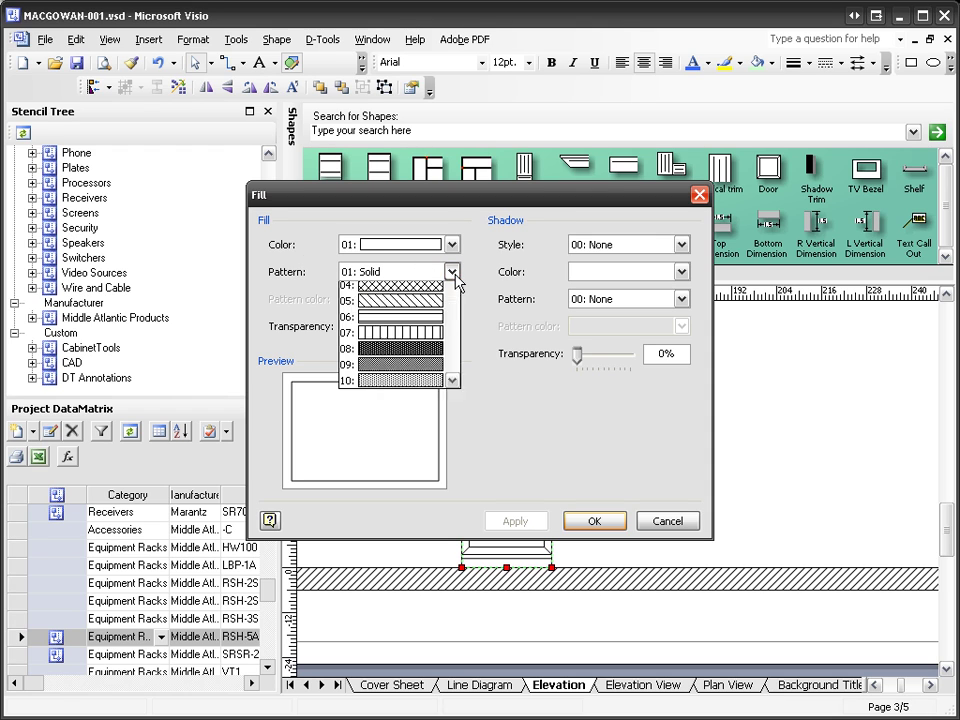
{"action": "left_click_drag", "start_coordinate": [456, 317], "coordinate": [456, 425]}
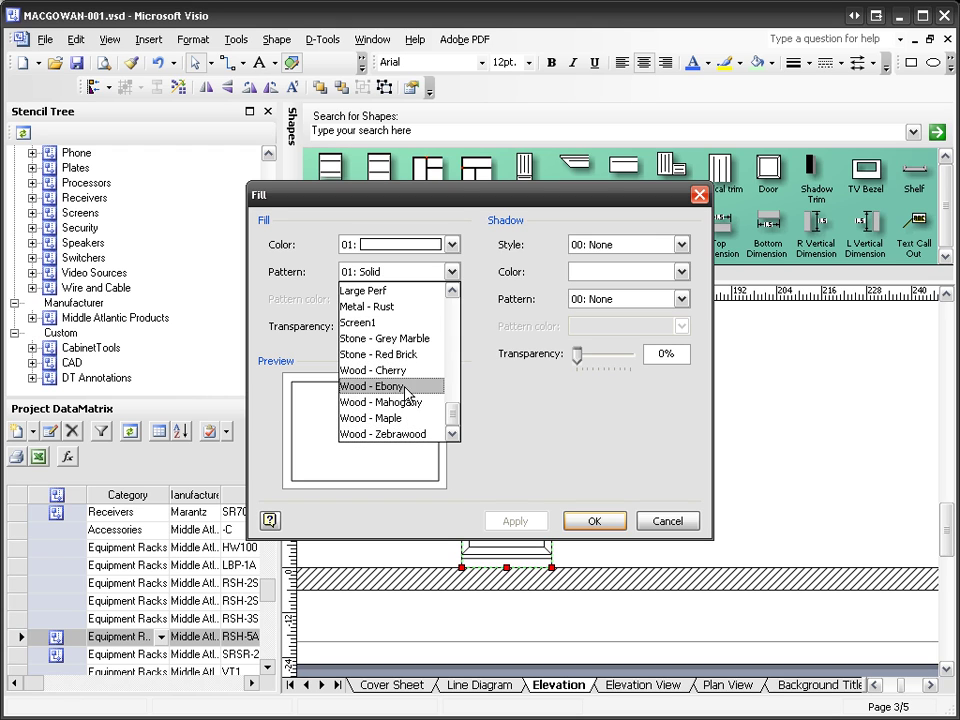
{"action": "left_click", "coordinate": [396, 370]}
{"action": "left_click", "coordinate": [592, 522]}
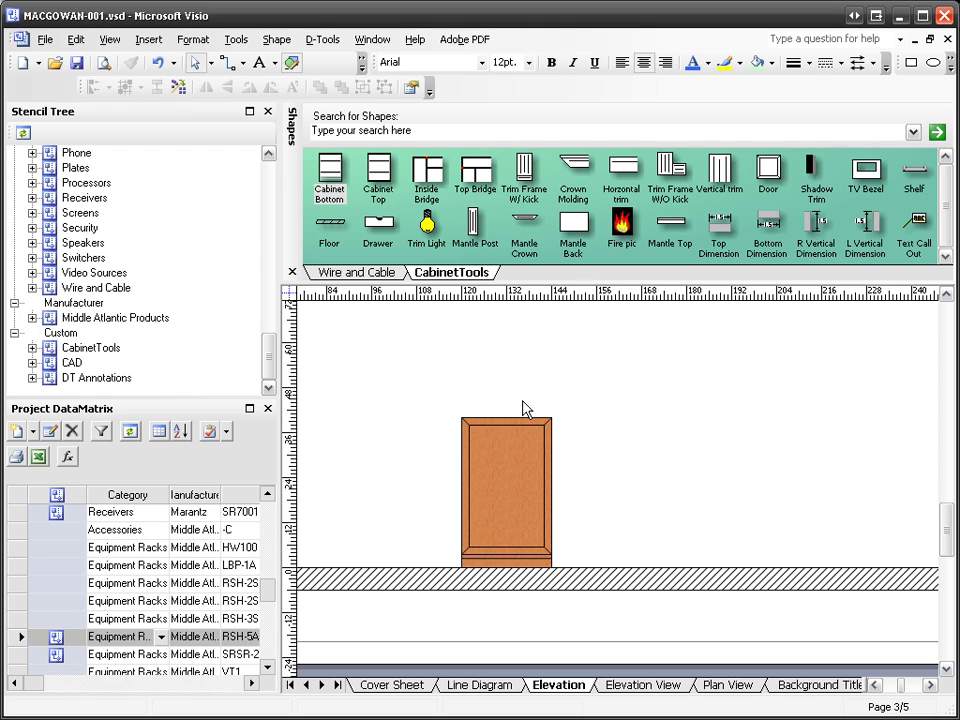
{"action": "scroll", "coordinate": [524, 407], "scroll_direction": "down", "scroll_amount": 5}
{"action": "scroll", "coordinate": [537, 444], "scroll_direction": "up", "scroll_amount": 1}
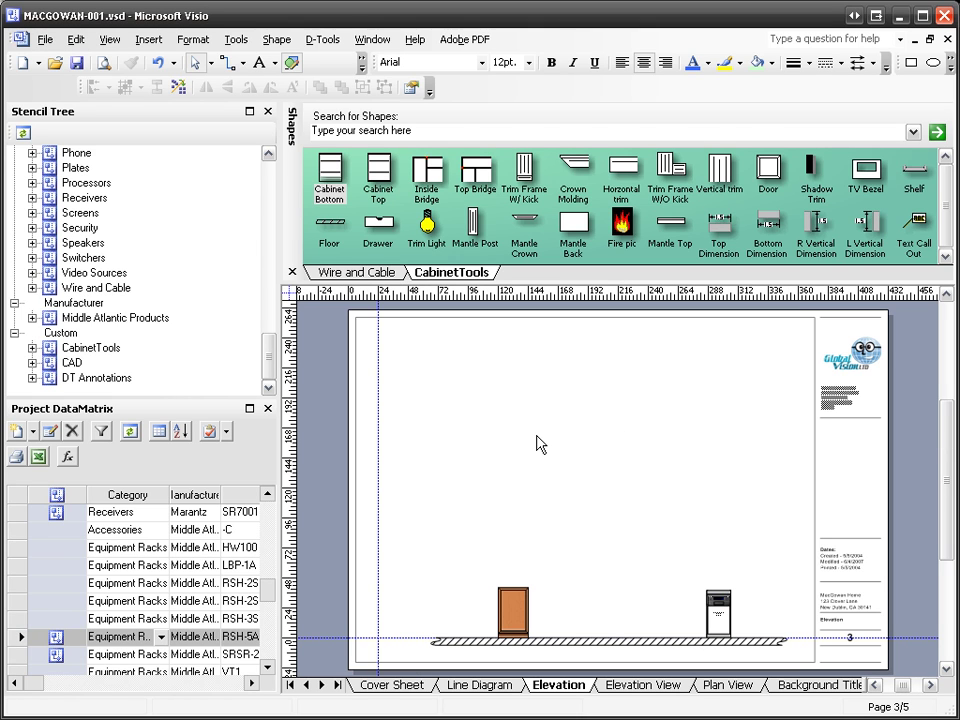